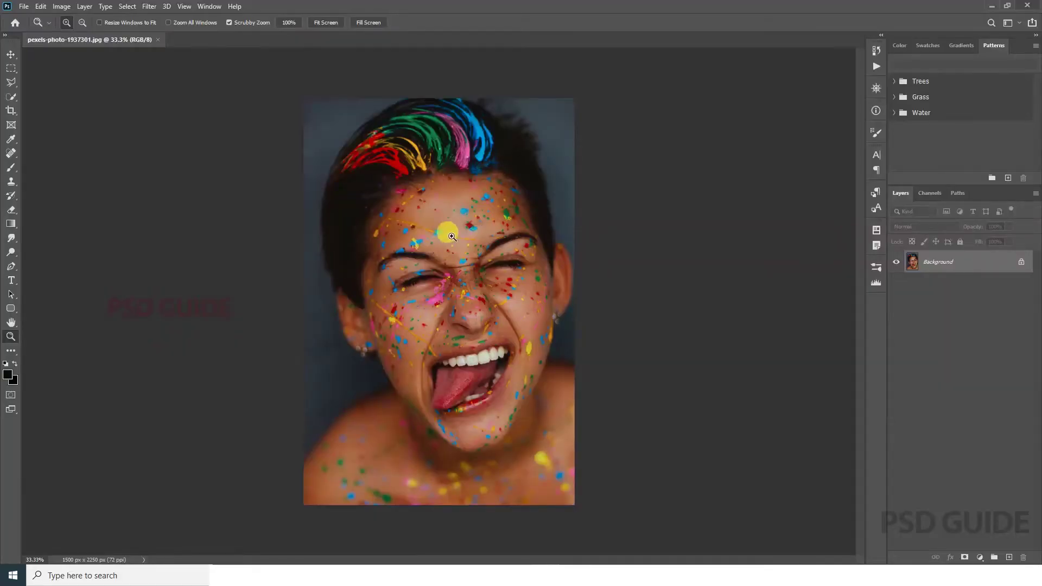
Scrubby-zoom the portrait to about 41% and bring up the Filter menu.
drag(463, 241, 481, 251)
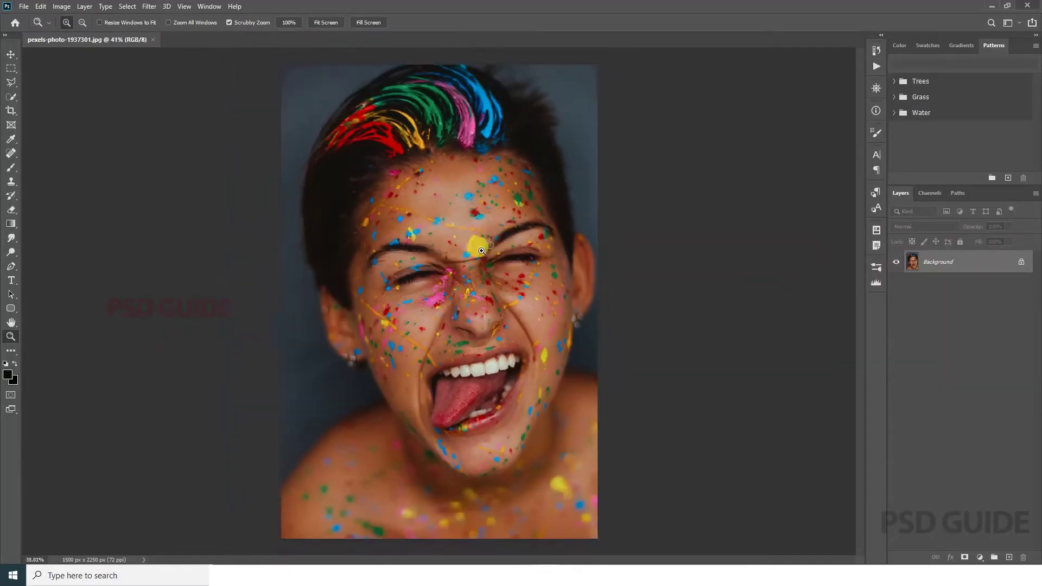
click(149, 6)
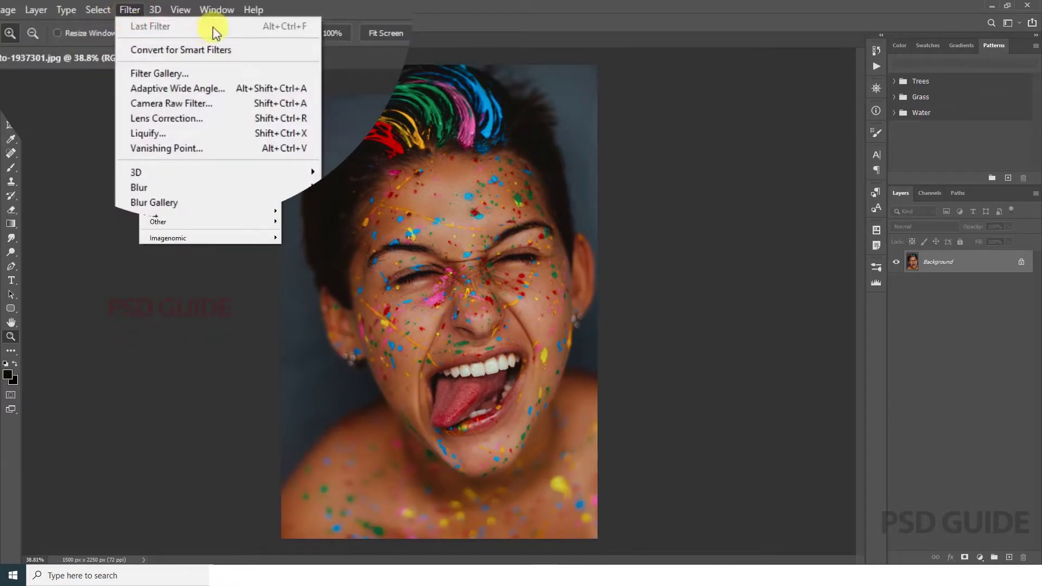
Apply the Camera Raw Filter with Tone Curve Lights +6 and HSL Reds hue -8.
click(203, 107)
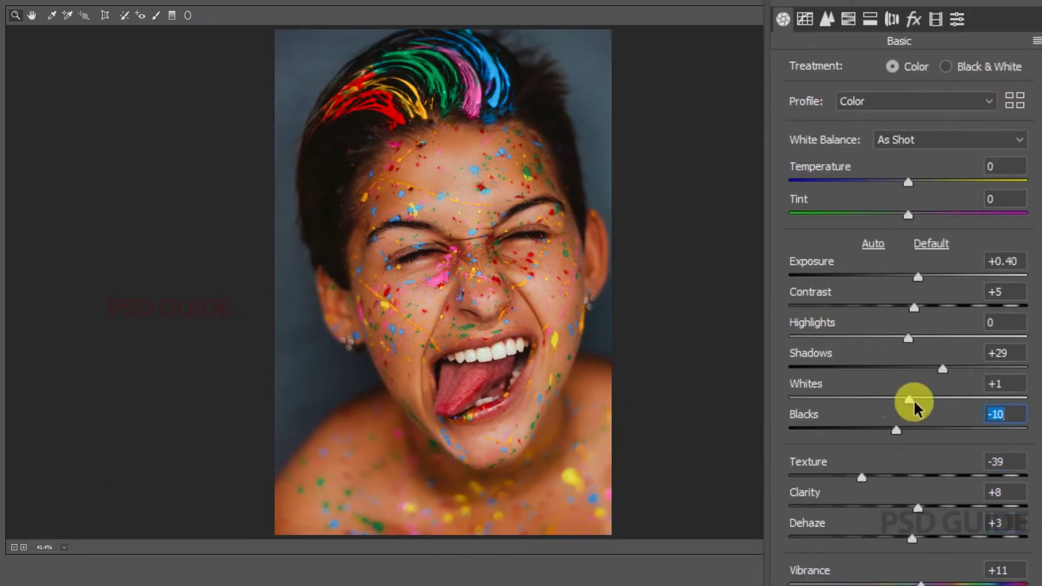
click(826, 19)
drag(908, 417, 918, 418)
click(849, 19)
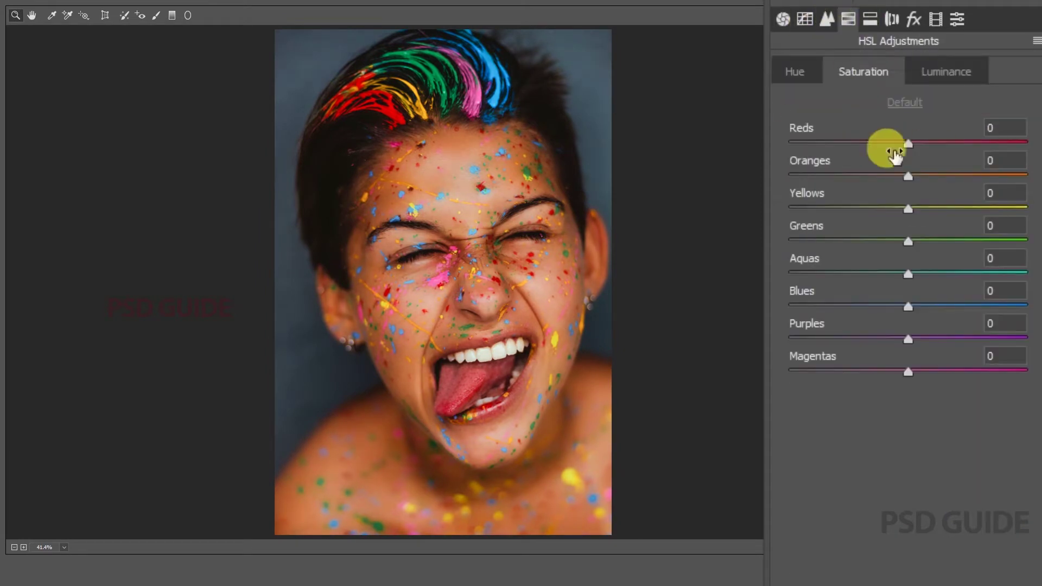
key(ctrl+alt+shift+l)
key(ctrl+alt+shift+h)
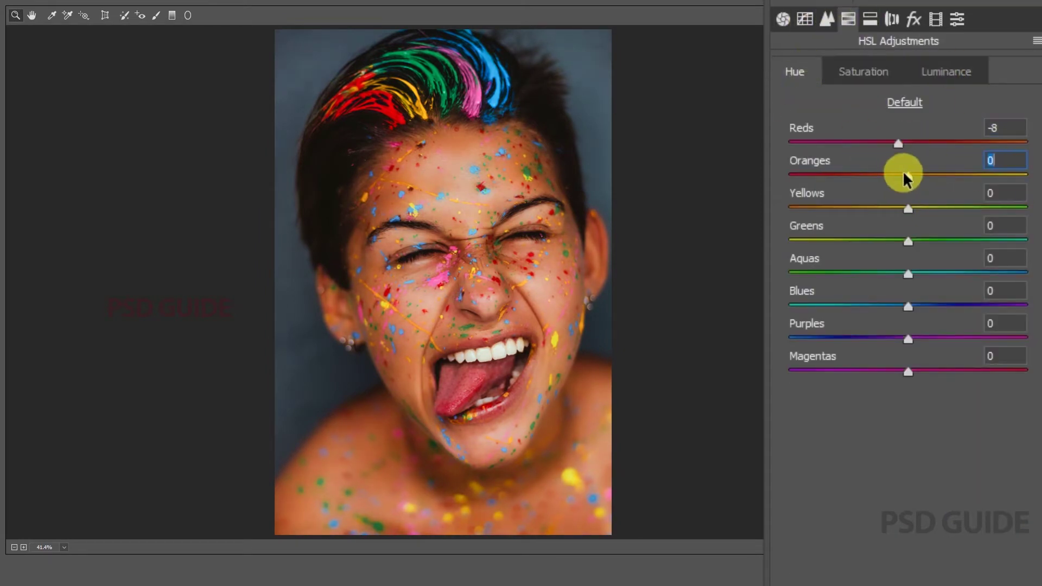
drag(392, 146, 516, 224)
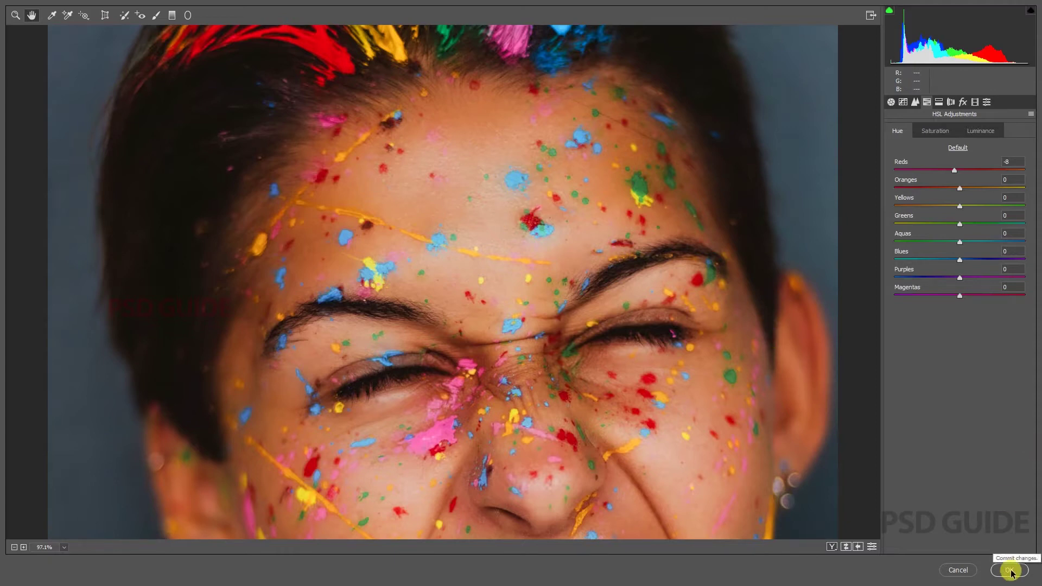
key(Return)
Duplicate the Background layer and select the Spot Healing Brush.
drag(1006, 555, 1008, 556)
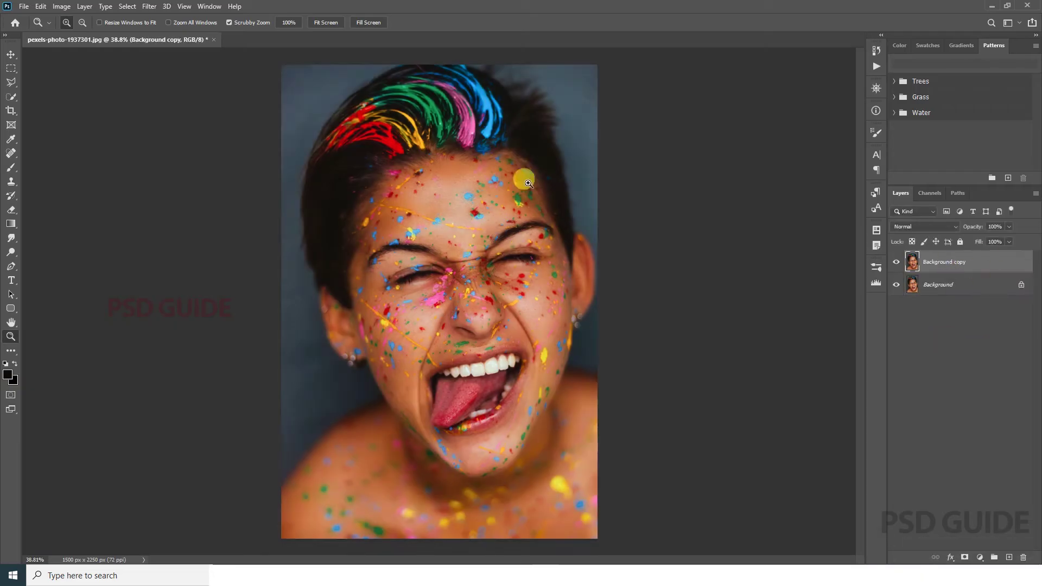
drag(477, 489, 543, 488)
right_click(11, 153)
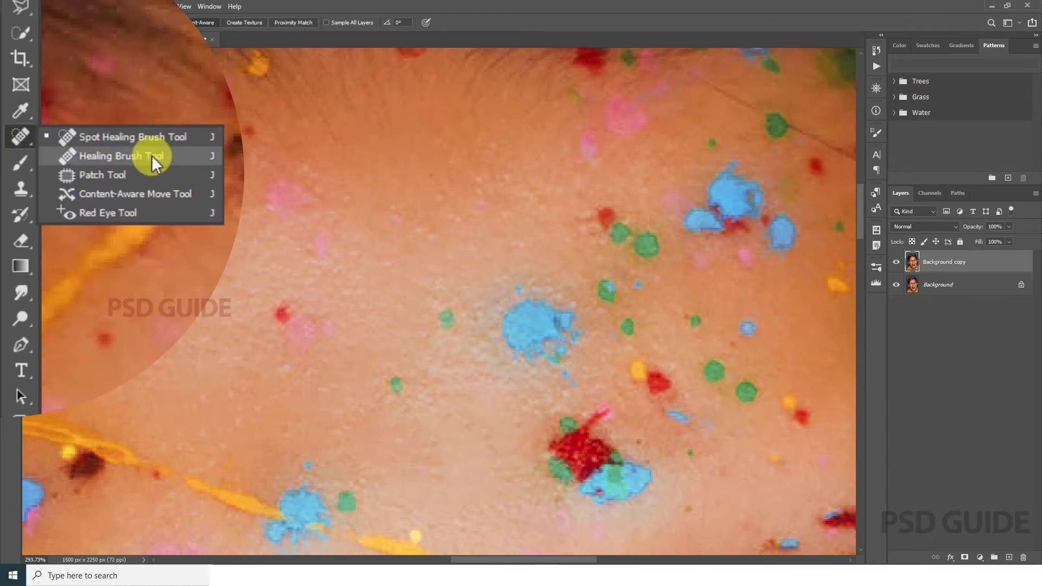
click(155, 140)
Heal the paint spot between the eyebrows, resizing the brush between 30 and 20.
scroll(551, 314, right, 5)
scroll(551, 314, down, 3)
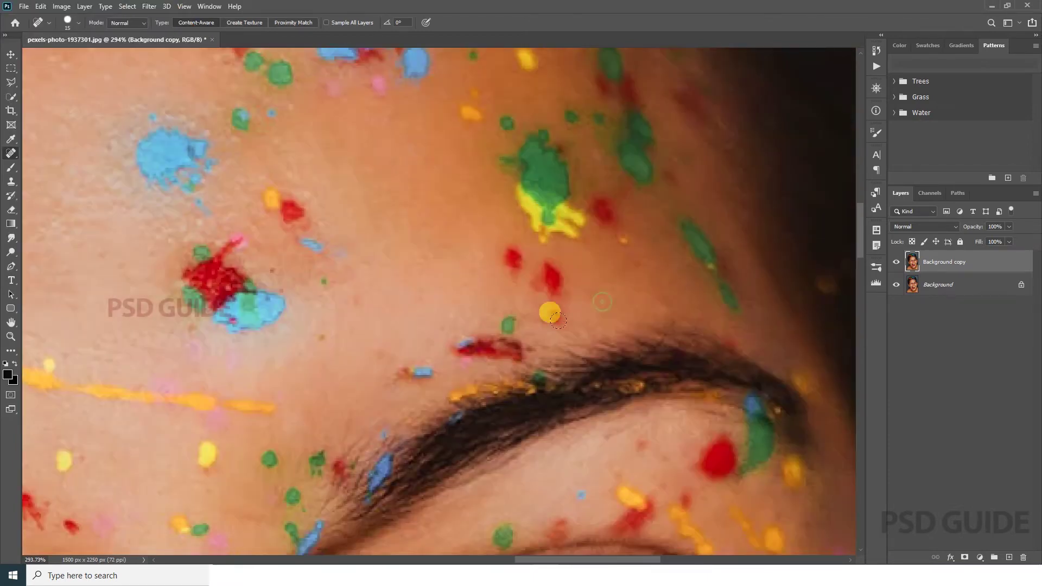
scroll(558, 320, left, 5)
drag(521, 331, 548, 342)
key(])
scroll(582, 251, left, 10)
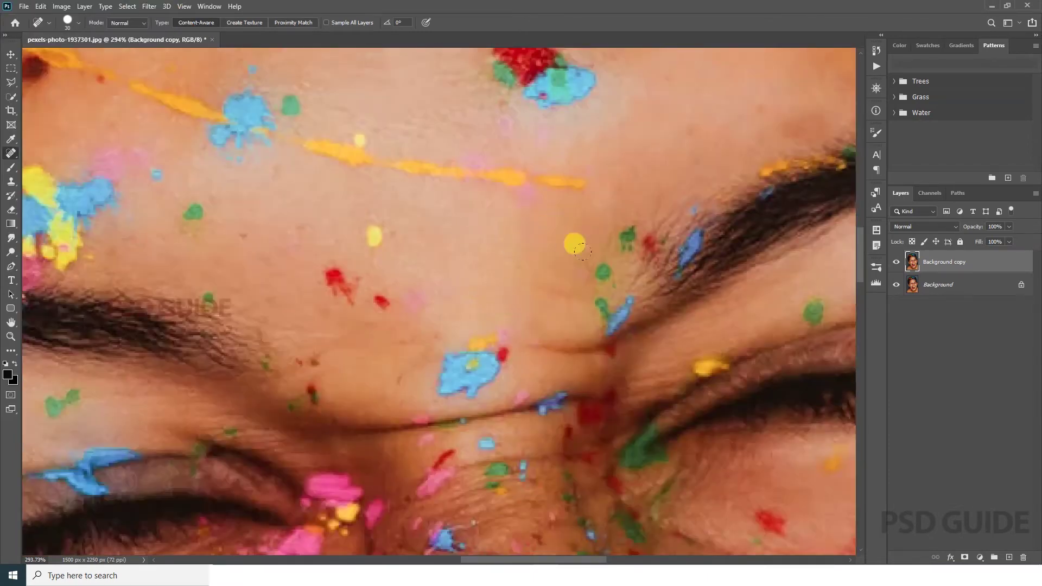
scroll(582, 251, up, 5)
scroll(516, 326, left, 5)
scroll(489, 369, left, 5)
key([)
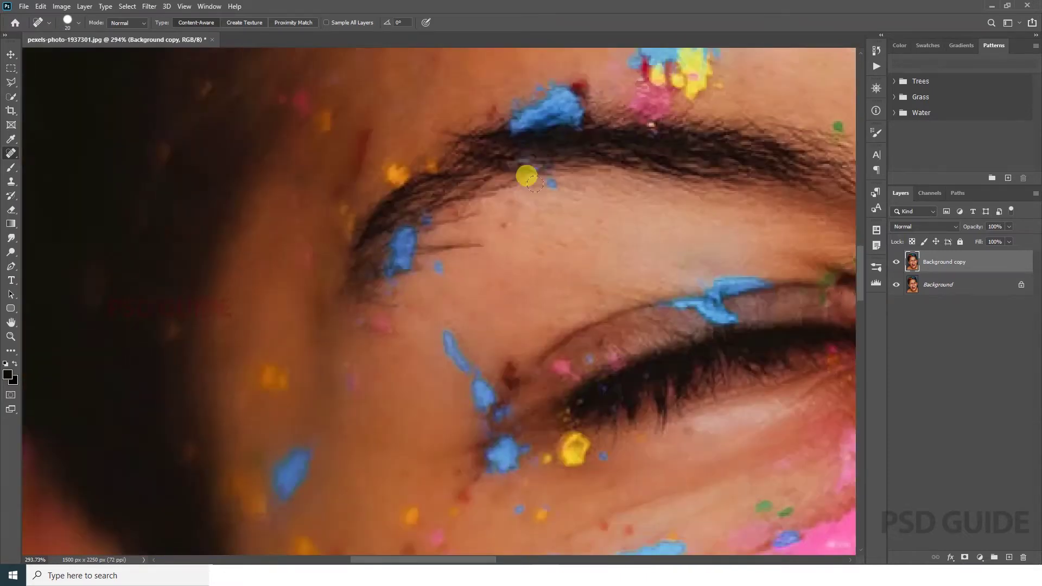
Heal the paint spots on the cheek, below the eye and across the skin.
drag(435, 416, 429, 163)
drag(441, 250, 468, 242)
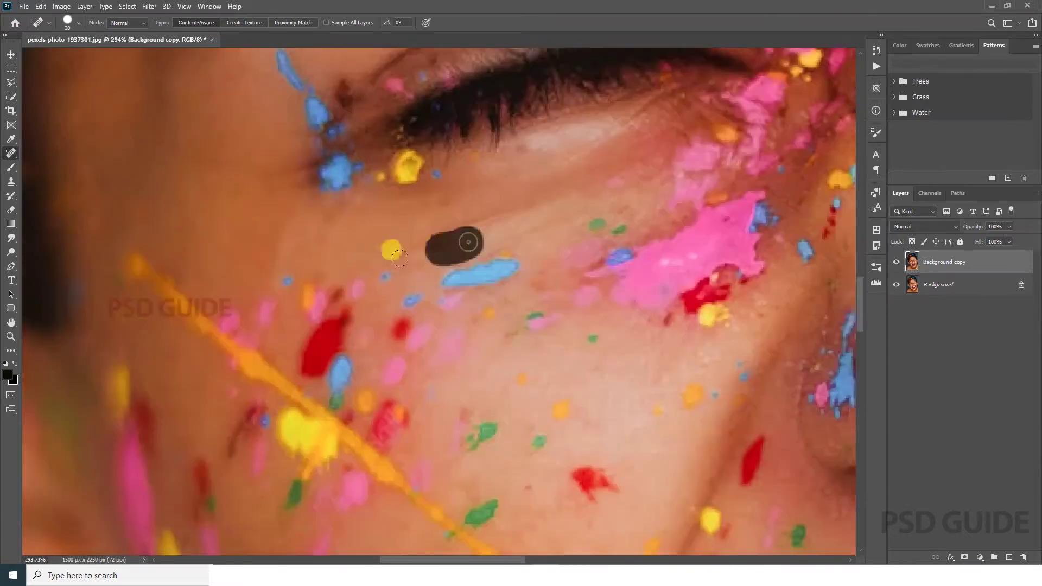
scroll(398, 257, down, 8)
drag(507, 318, 600, 284)
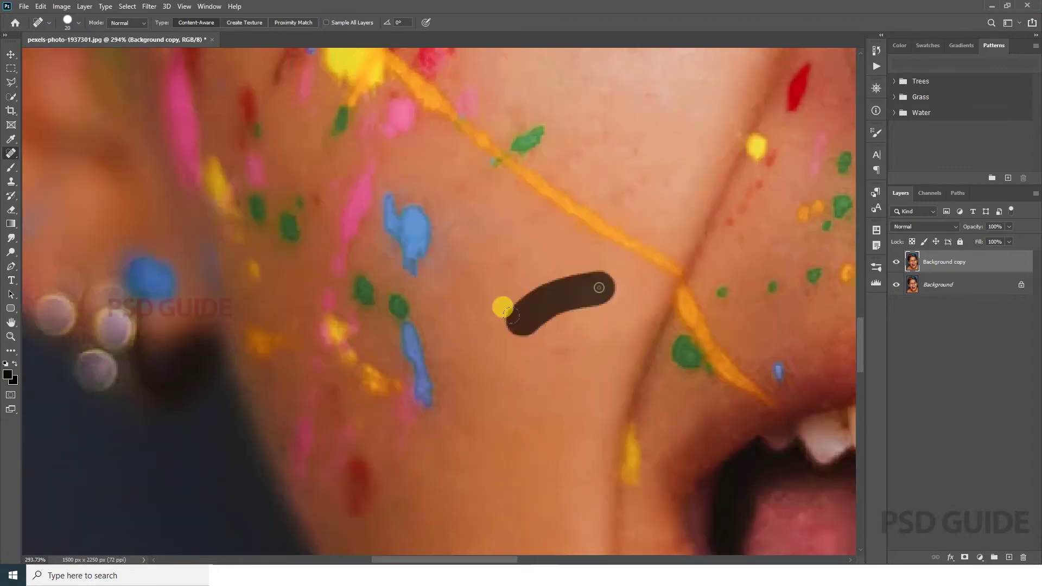
scroll(543, 298, down, 5)
scroll(432, 427, right, 5)
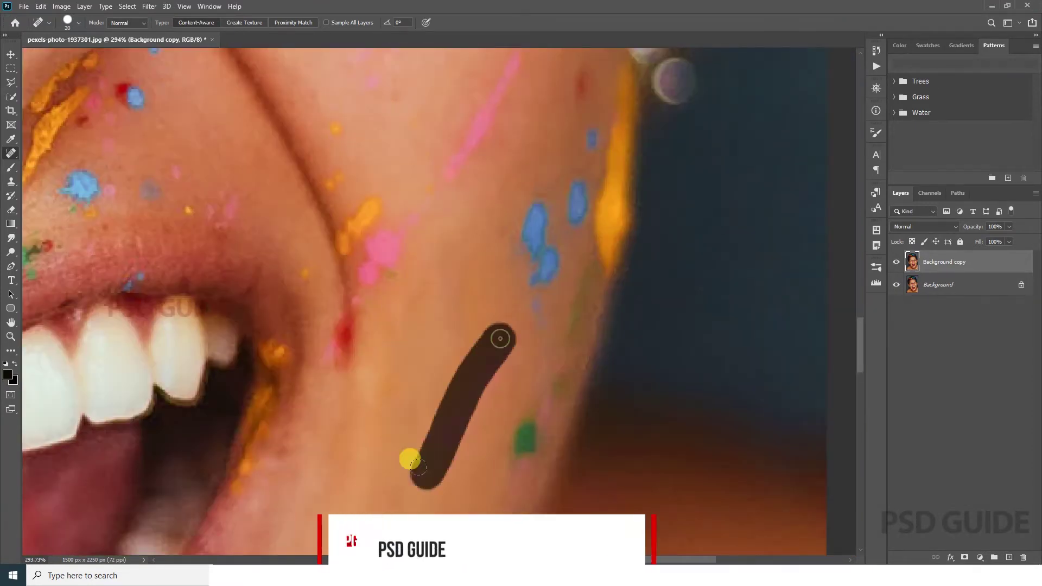
scroll(402, 226, up, 5)
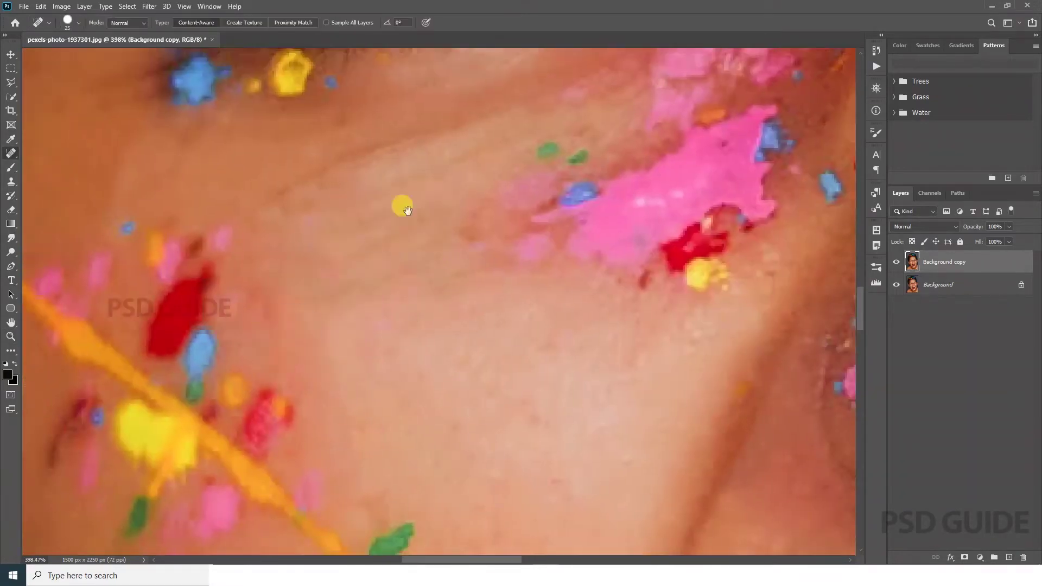
drag(477, 390, 568, 433)
drag(116, 151, 393, 205)
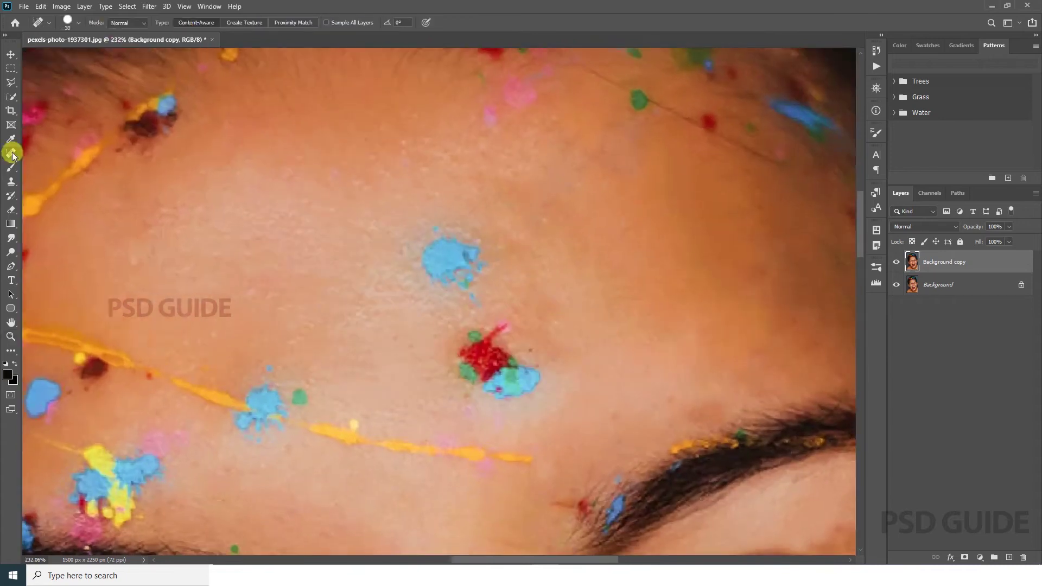
Outline the red paint spot with the Patch Tool.
click(12, 154)
click(128, 170)
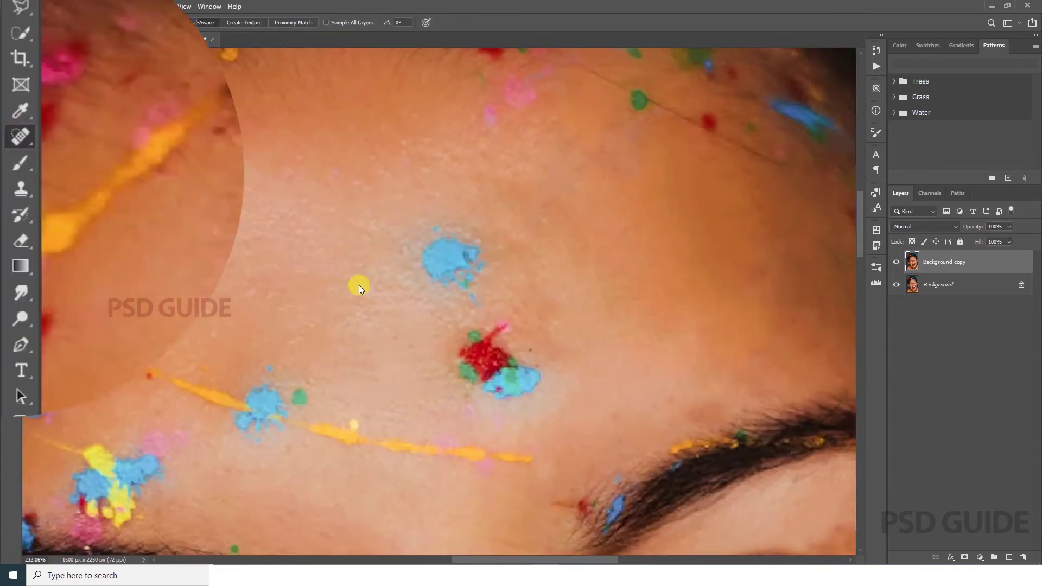
drag(560, 386, 475, 328)
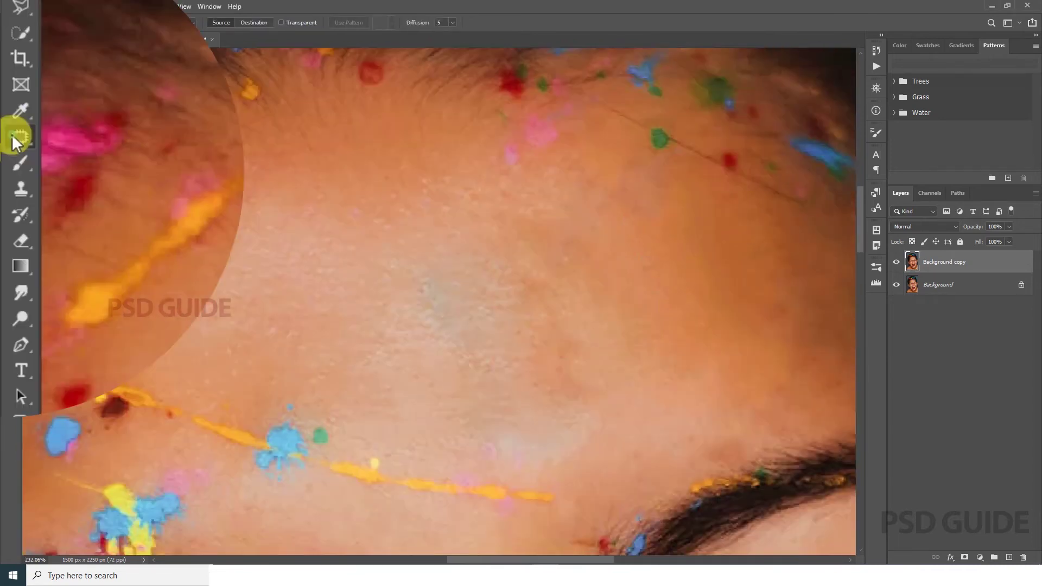
Spot-heal forehead paint spots and patch the yellow spot with nearby clean skin.
right_click(11, 155)
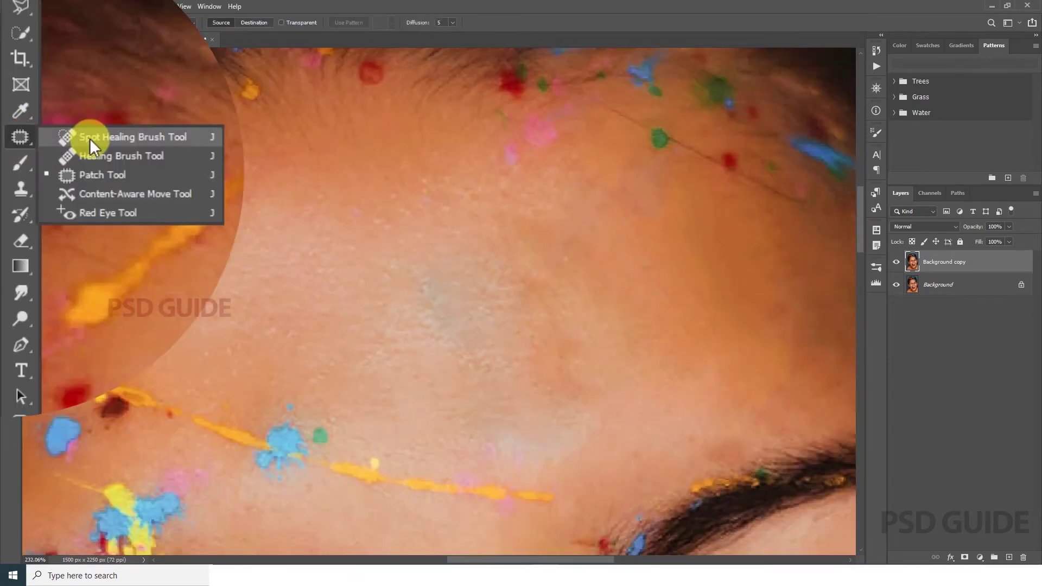
click(129, 141)
drag(532, 362, 581, 375)
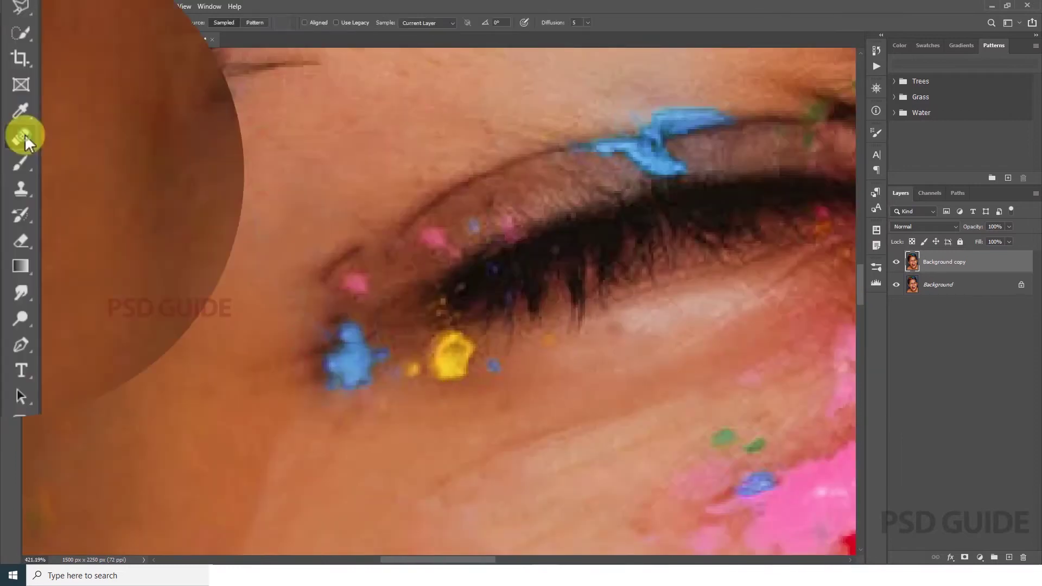
right_click(21, 136)
click(99, 173)
mouse_move(414, 409)
mouse_down()
mouse_move(477, 330)
mouse_move(473, 217)
mouse_up()
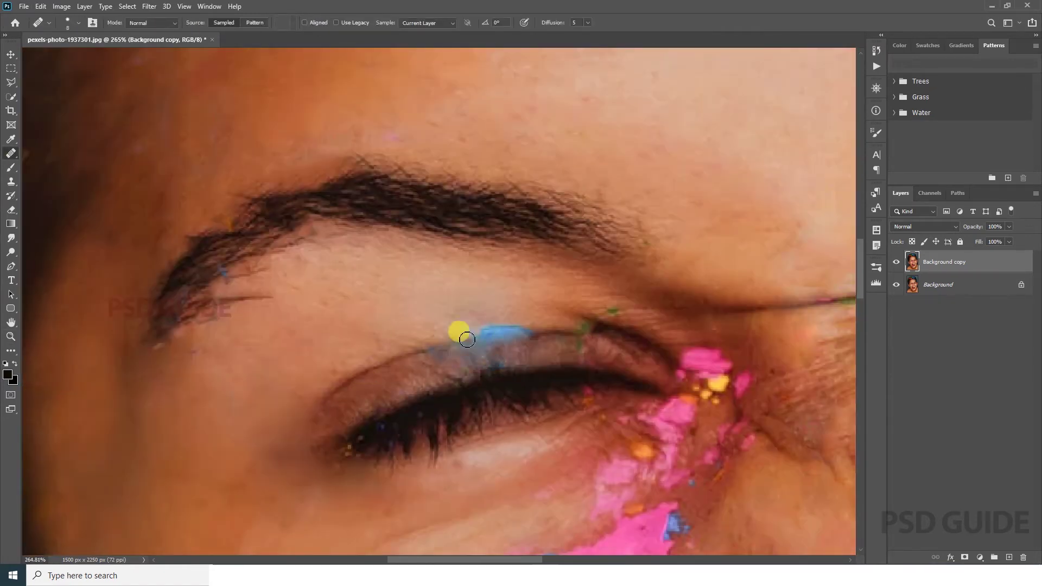
Patch the blue paint on the upper eyelid.
right_click(11, 153)
click(136, 174)
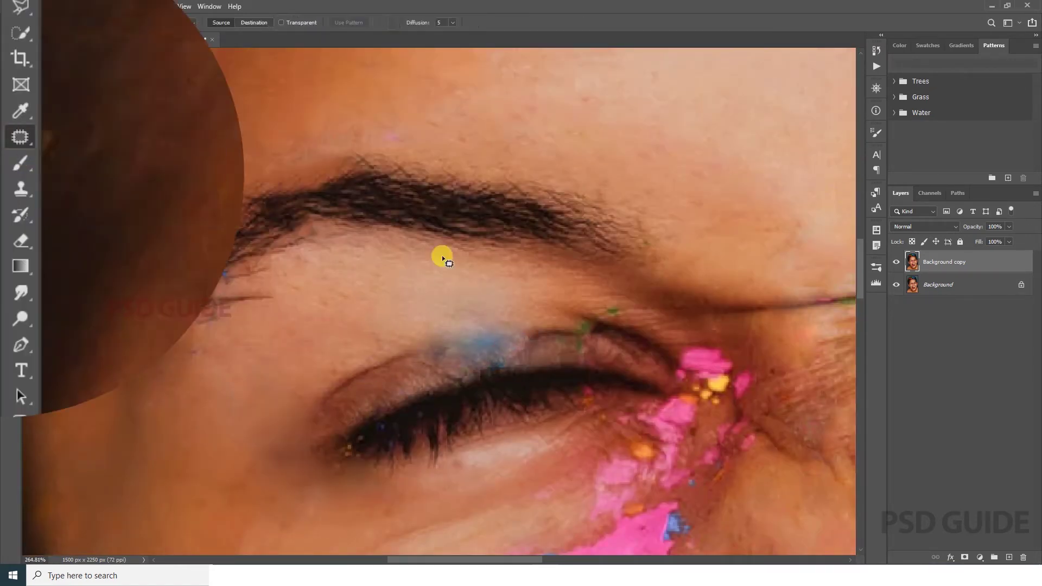
drag(412, 326, 421, 382)
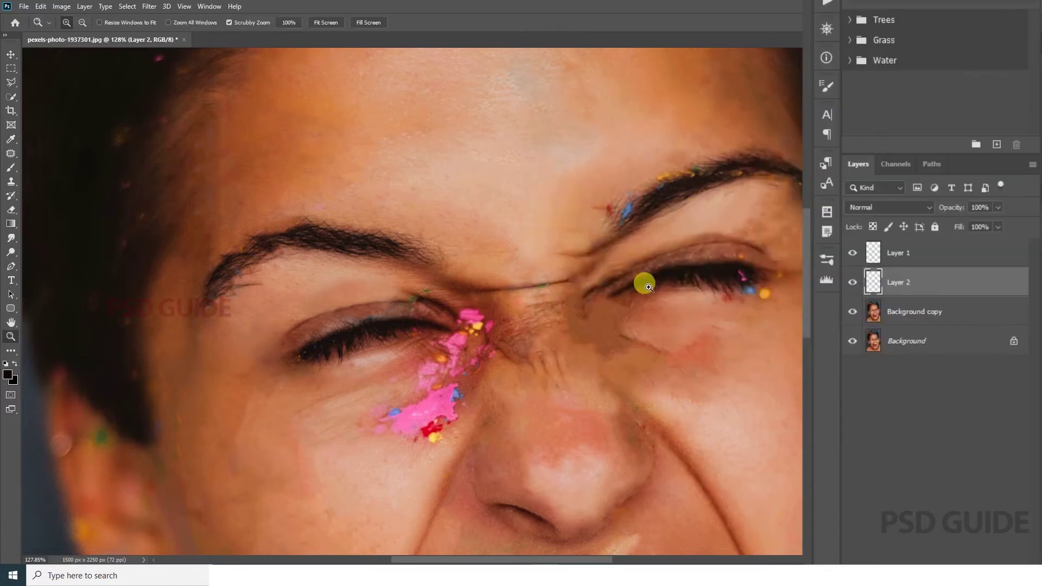
Merge Layer 1, Layer 2 and Background copy into Layer 1.
click(926, 253)
shift+click(936, 309)
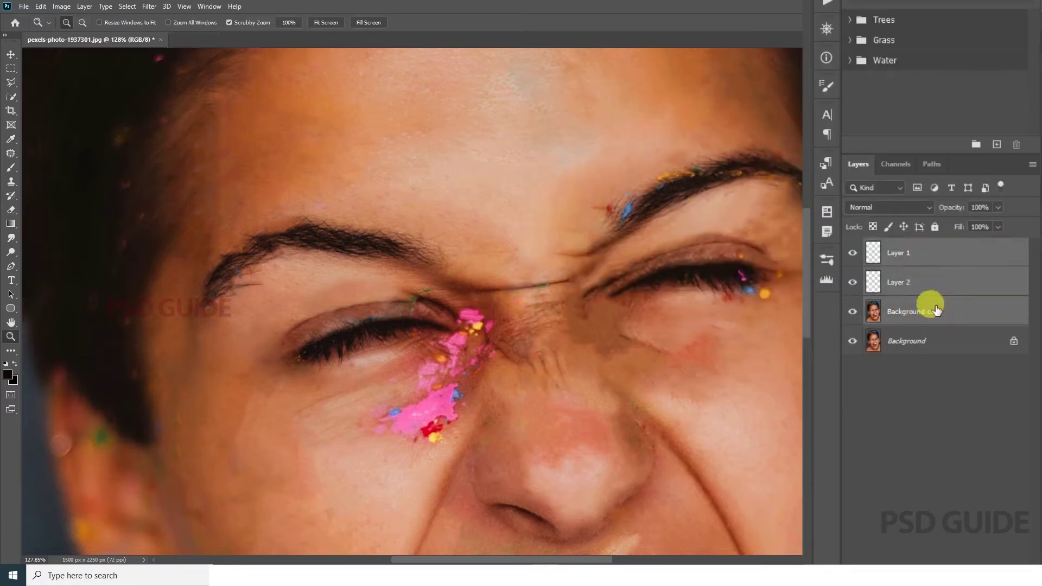
right_click(923, 284)
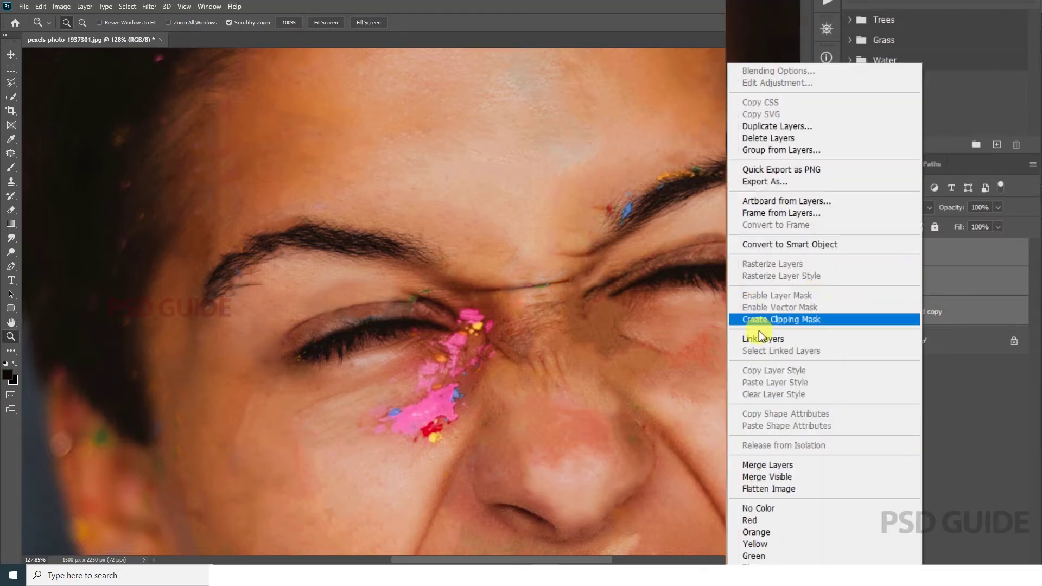
click(786, 466)
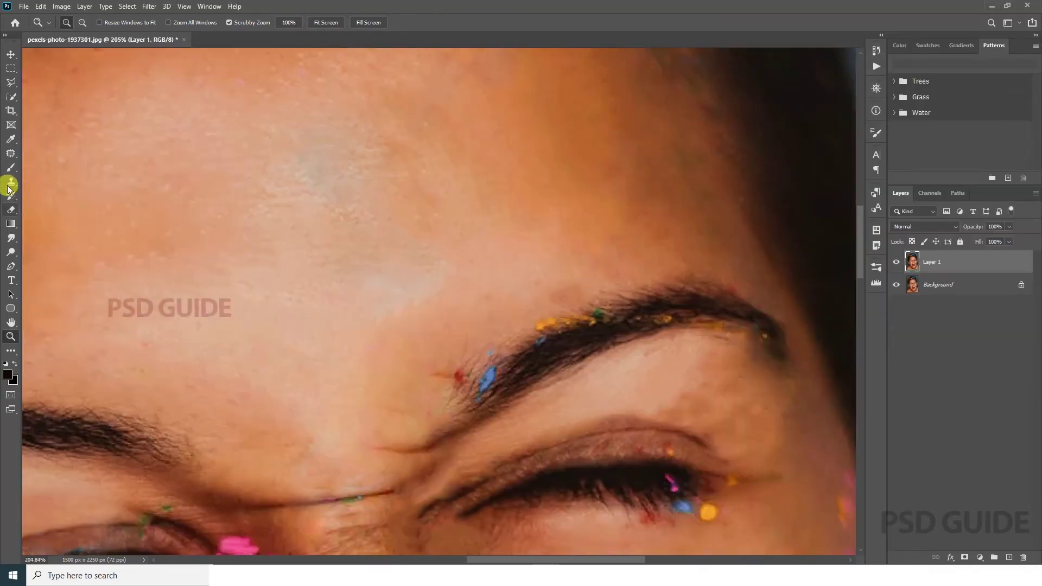
right_click(13, 151)
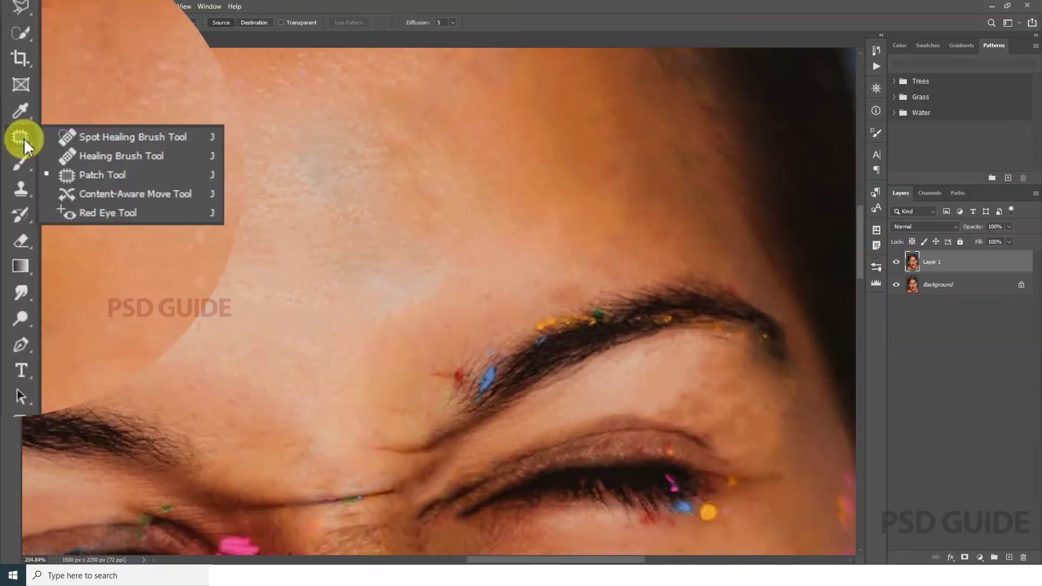
Heal paint spots on the cheek and neck with the Healing Brush, enlarging the brush.
click(99, 158)
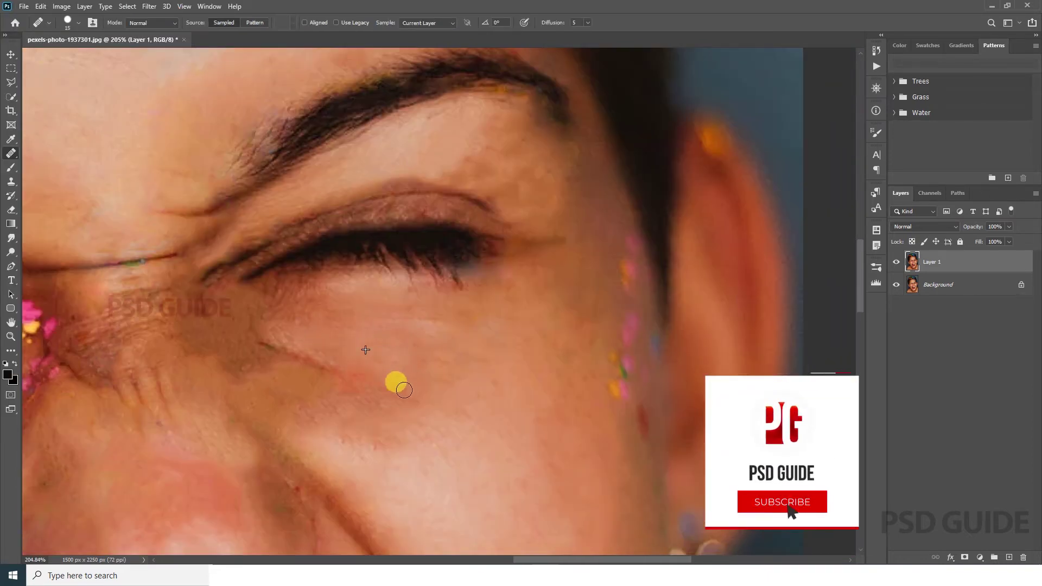
mouse_move(274, 344)
mouse_down()
mouse_move(665, 111)
mouse_move(639, 172)
mouse_up()
click(566, 203)
mouse_move(438, 440)
mouse_down()
mouse_move(438, 208)
mouse_move(309, 226)
mouse_move(435, 228)
mouse_move(228, 186)
mouse_move(401, 278)
mouse_up()
key(bracketright)
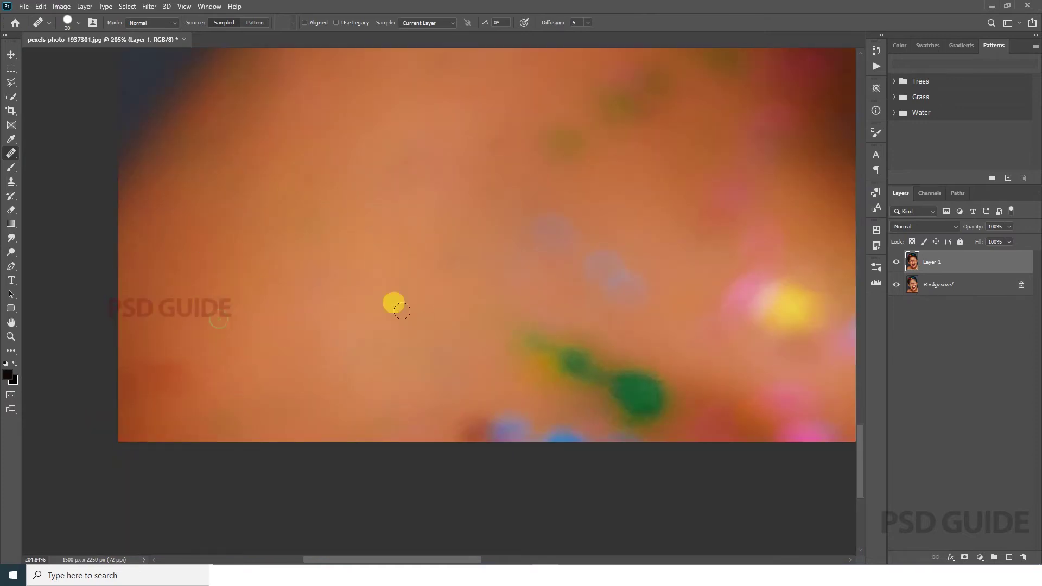
mouse_move(533, 384)
mouse_down()
mouse_move(300, 221)
mouse_move(575, 403)
mouse_up()
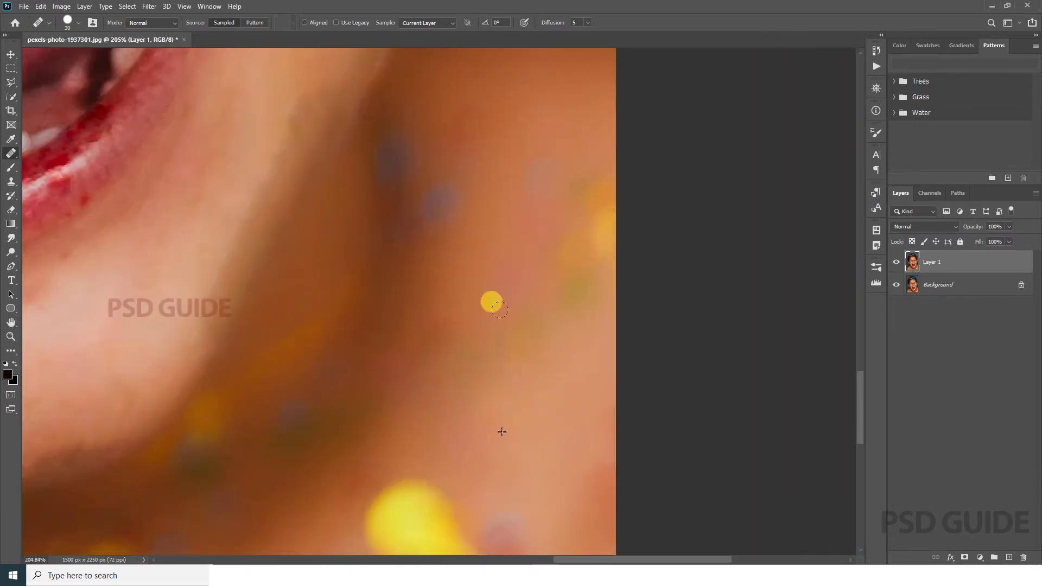
drag(497, 307, 510, 296)
scroll(559, 436, down, 2)
drag(560, 435, 301, 272)
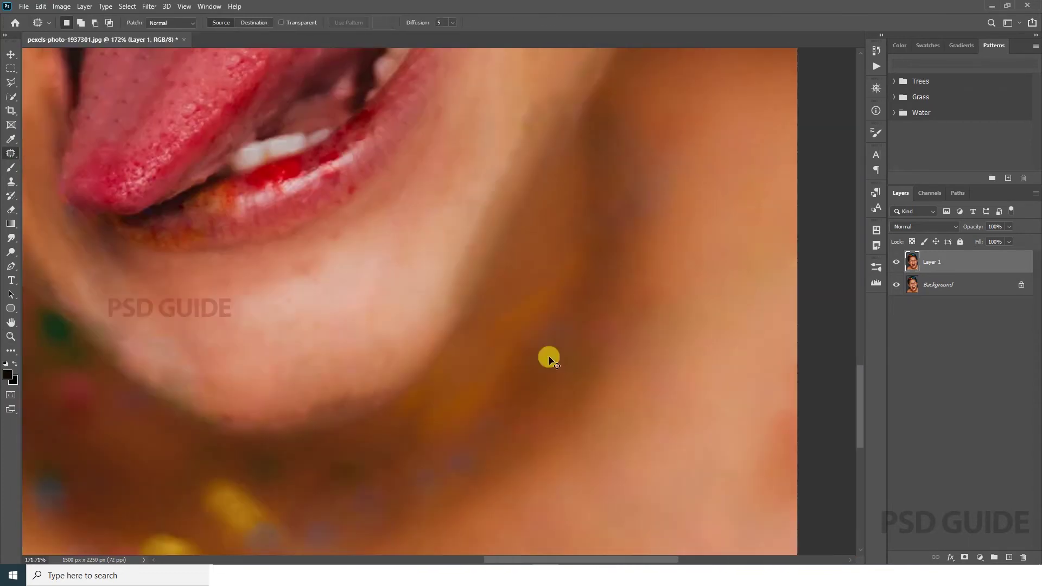
Outline the green spot on the chin with the Patch Tool.
right_click(23, 144)
click(99, 156)
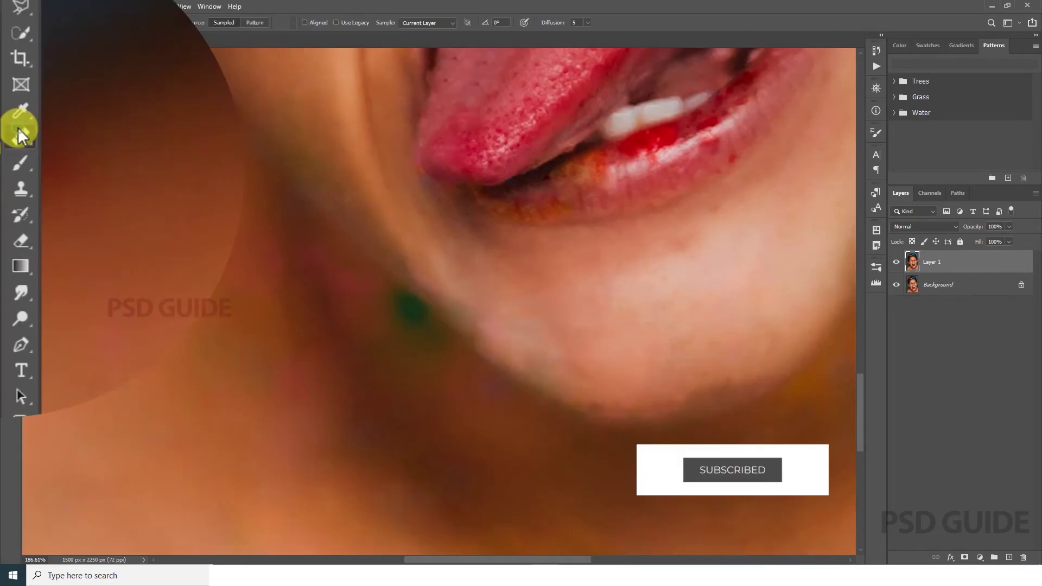
right_click(11, 153)
click(54, 182)
drag(467, 342, 444, 314)
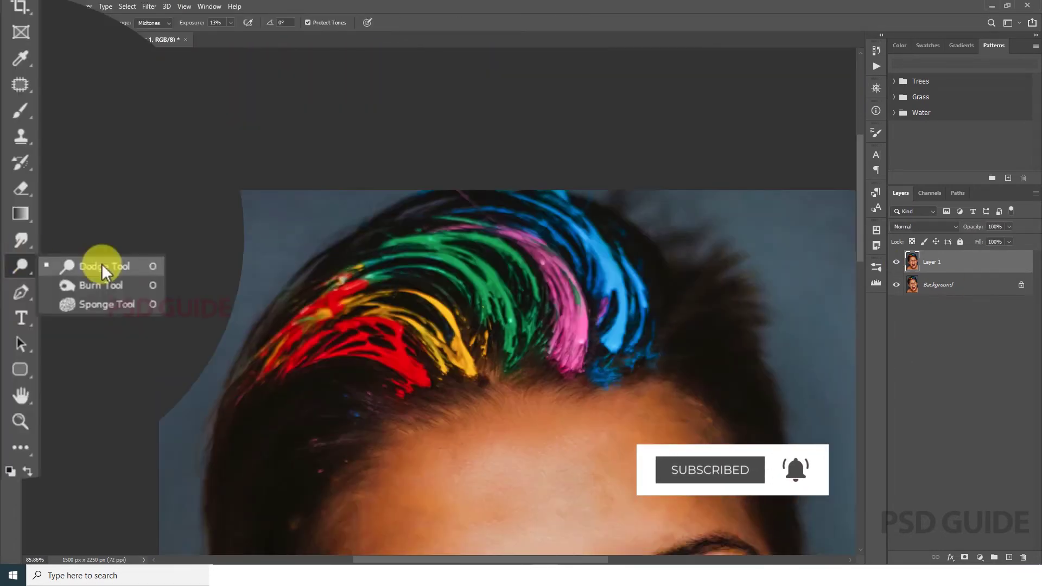
click(103, 287)
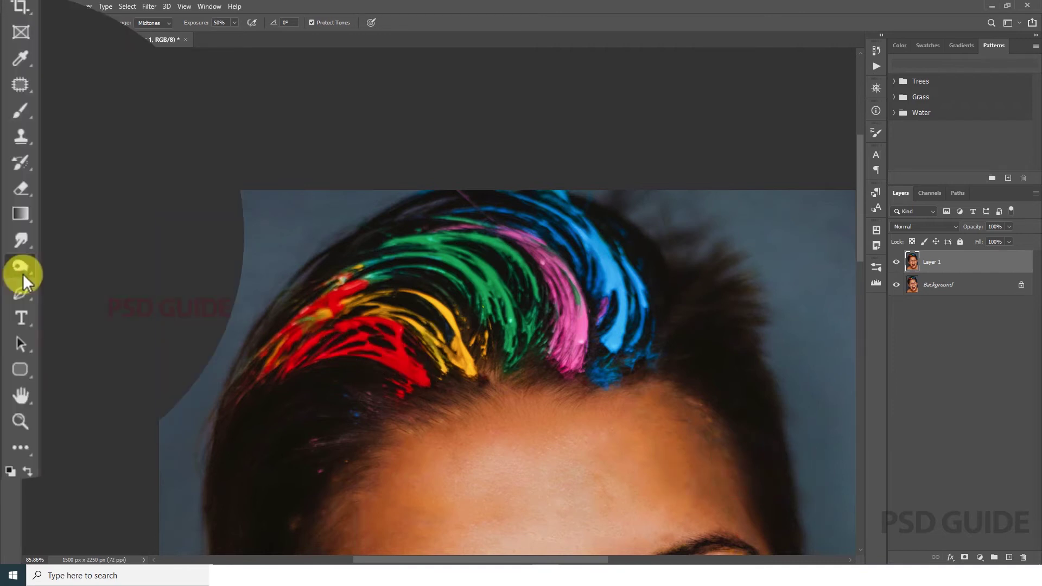
right_click(10, 252)
click(81, 303)
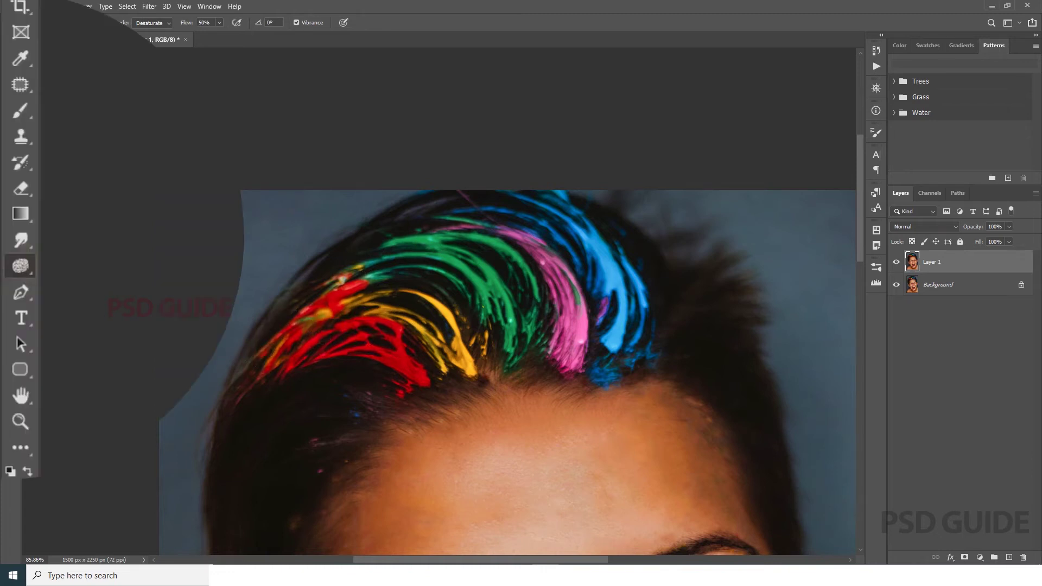
right_click(14, 268)
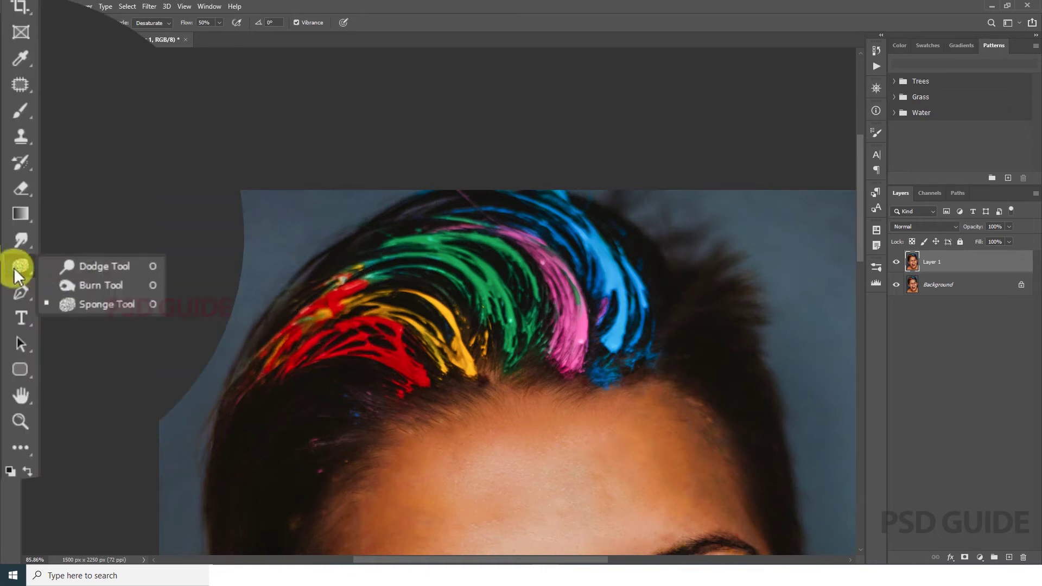
click(81, 266)
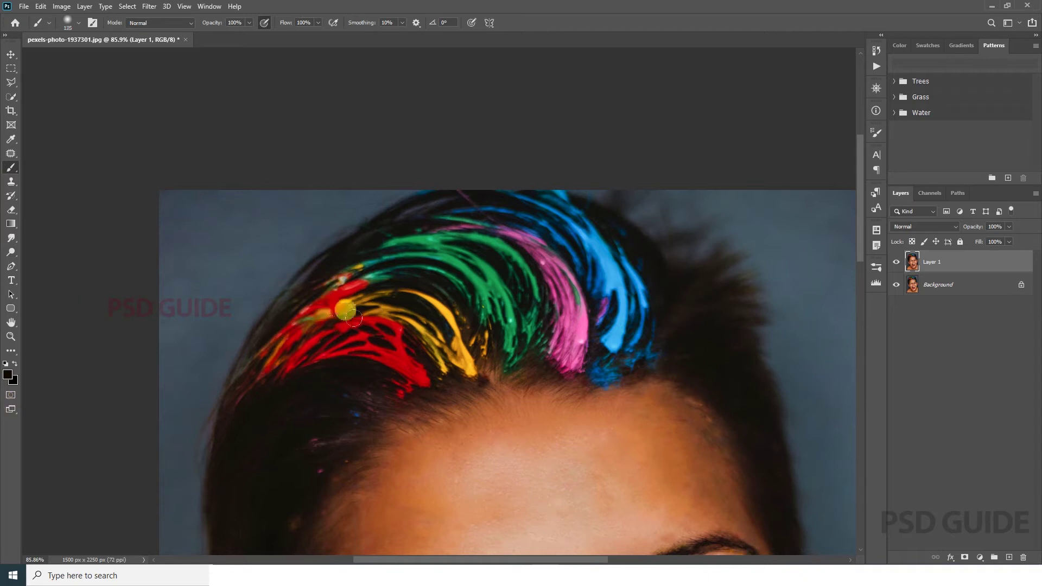
Paint black over the rainbow hair on a new Layer 2 with a smaller brush.
key(bracketleft)
key(bracketleft)
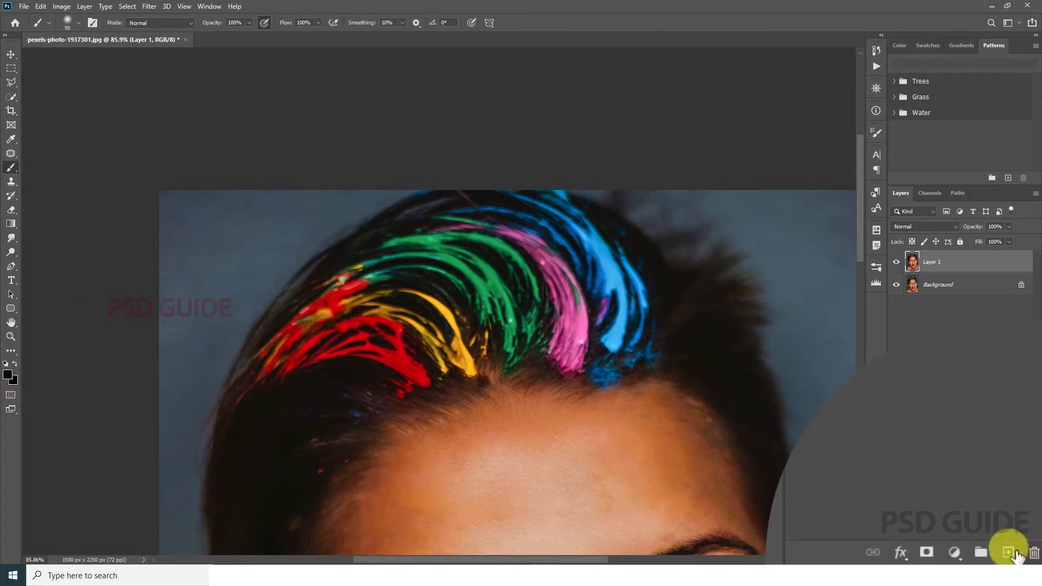
click(1008, 552)
key(bracketleft)
key(bracketleft)
key(bracketleft)
mouse_move(414, 372)
mouse_down()
mouse_move(567, 212)
mouse_move(610, 279)
mouse_move(536, 279)
mouse_up()
Cycle Layer 2's blend mode from Darken through to Luminosity.
key(v)
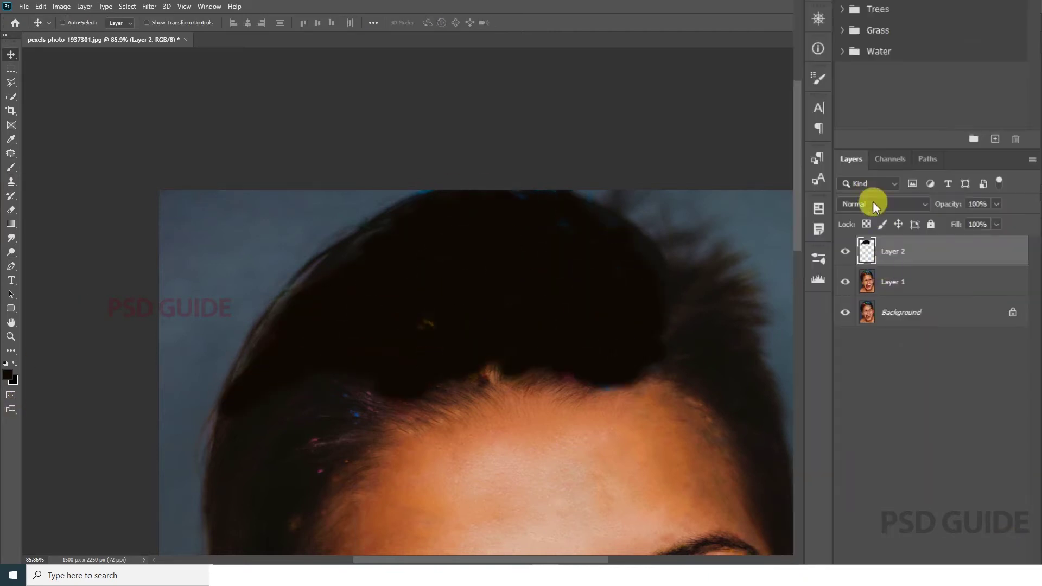
click(873, 203)
click(865, 250)
scroll(872, 206, down, 1)
scroll(873, 206, down, 1)
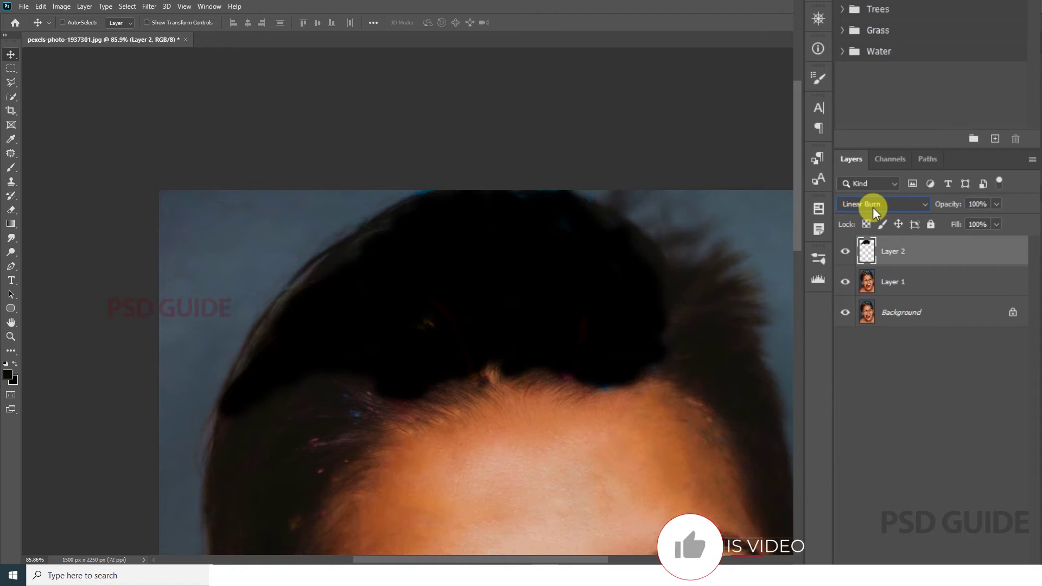
scroll(872, 207, down, 1)
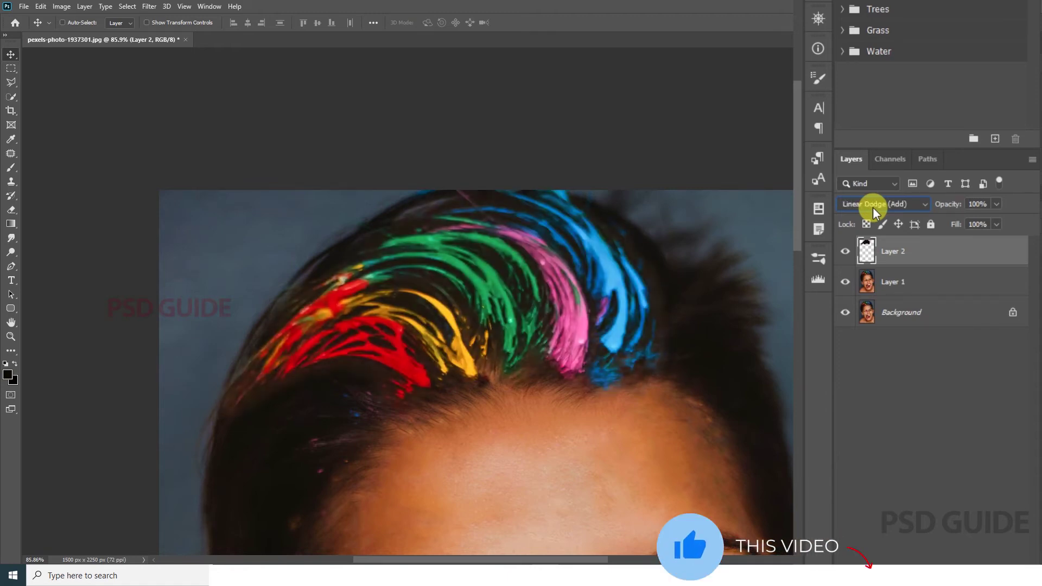
scroll(873, 207, down, 1)
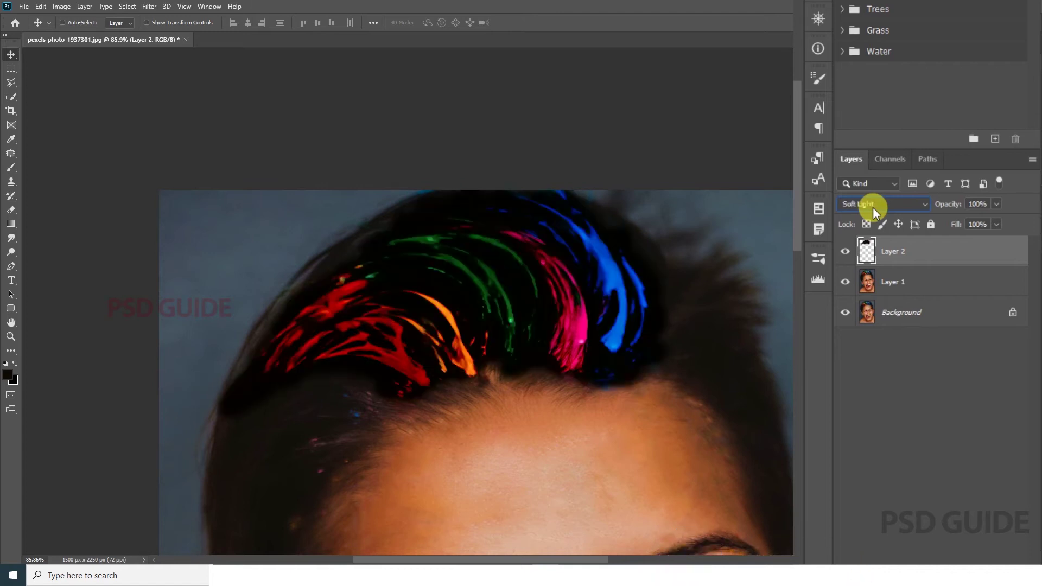
scroll(873, 207, down, 1)
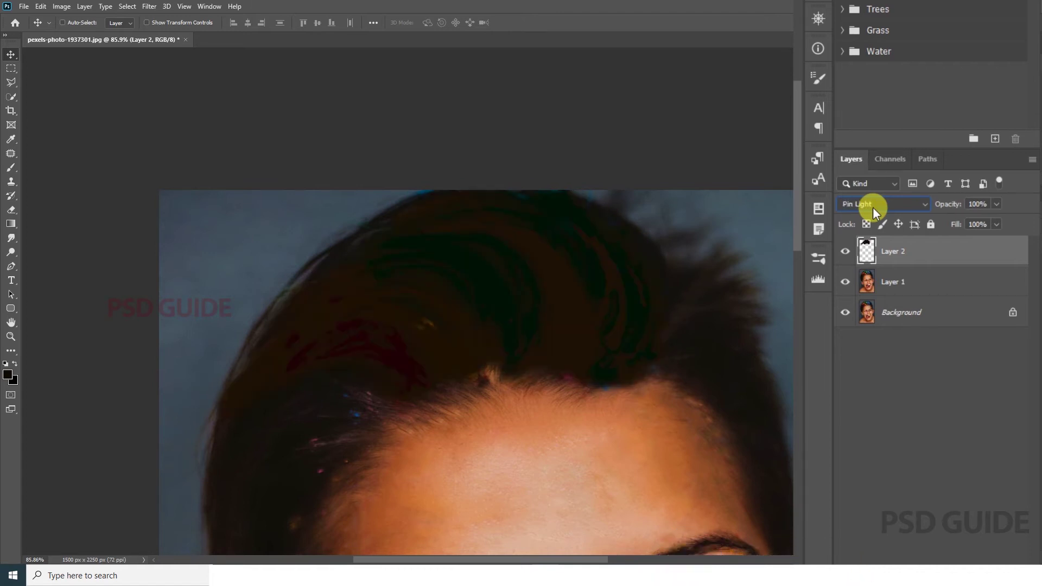
scroll(872, 207, down, 1)
scroll(873, 207, down, 1)
scroll(872, 207, down, 1)
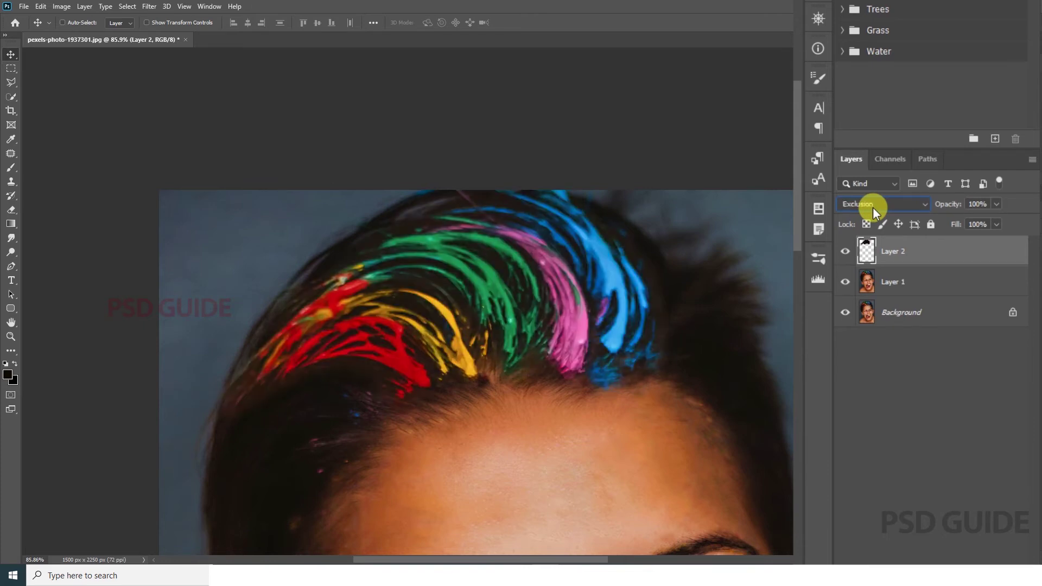
scroll(873, 207, down, 1)
scroll(873, 206, down, 1)
scroll(873, 207, down, 1)
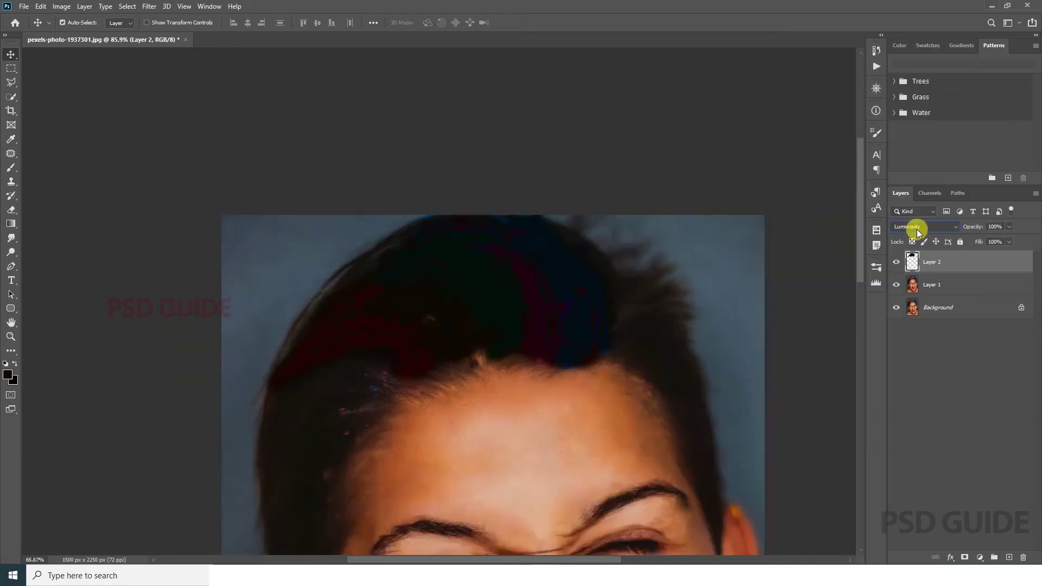
Merge Layer 1 and Layer 2 into a single Layer 2.
key(v)
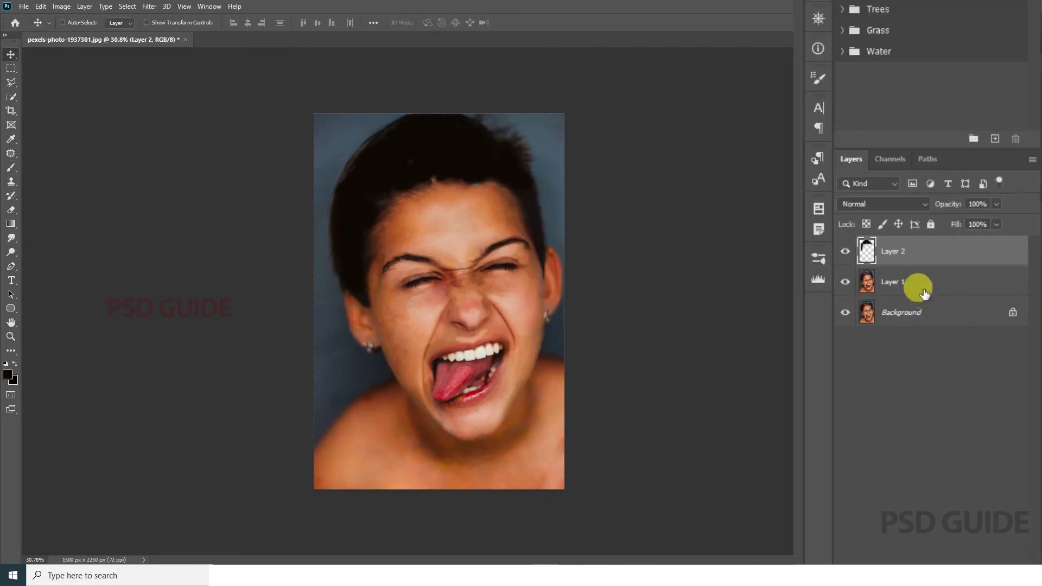
shift+click(923, 289)
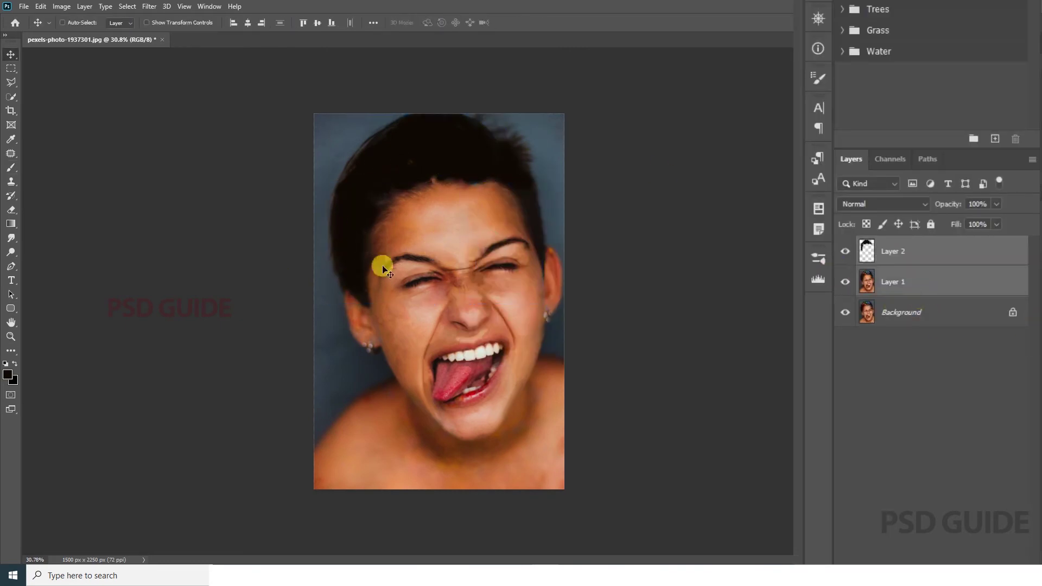
right_click(900, 276)
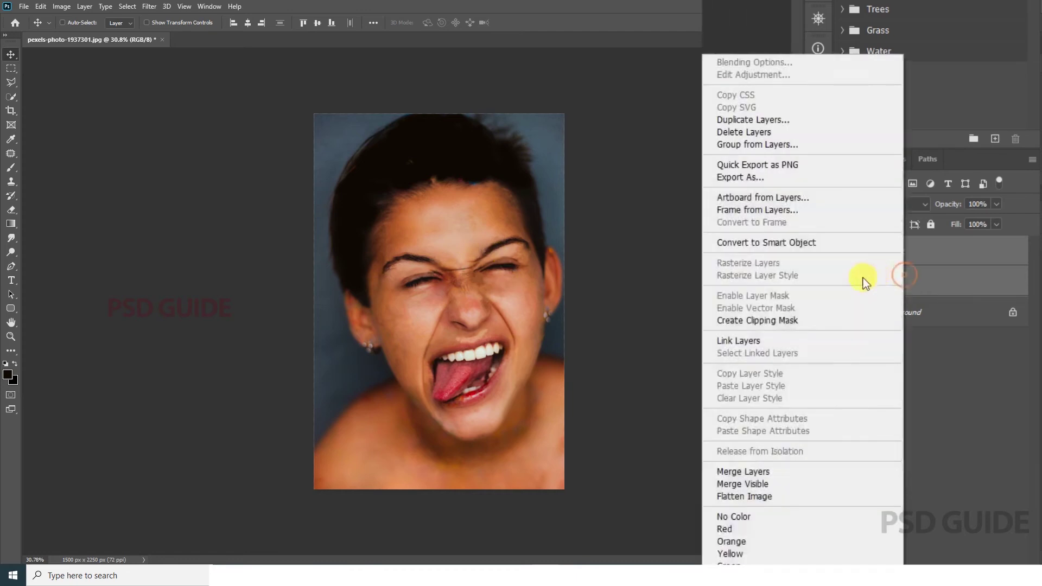
click(745, 473)
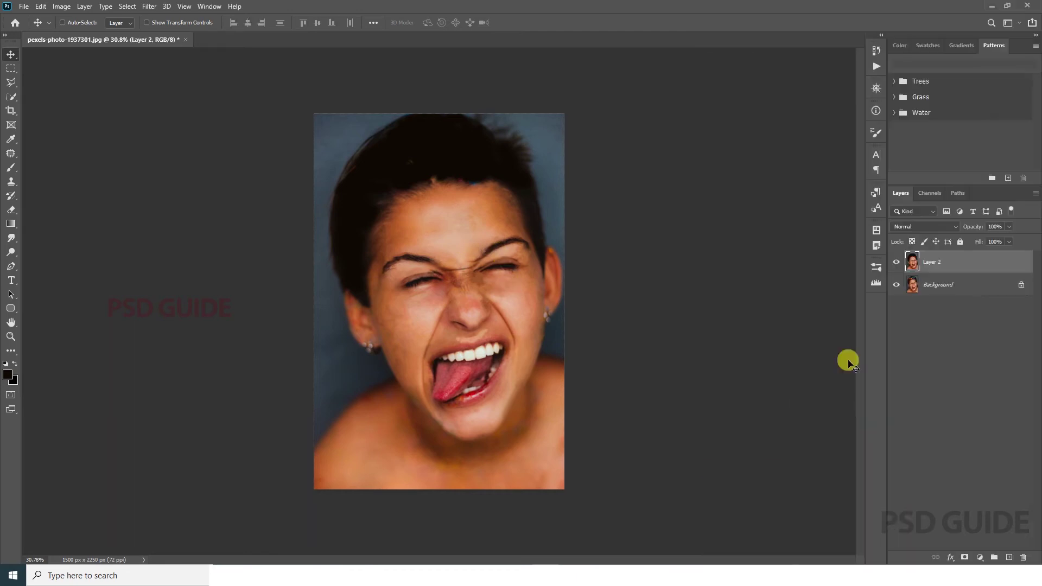
Nudge brightness down slightly and lift Levels midtones to gamma 1.04.
click(69, 8)
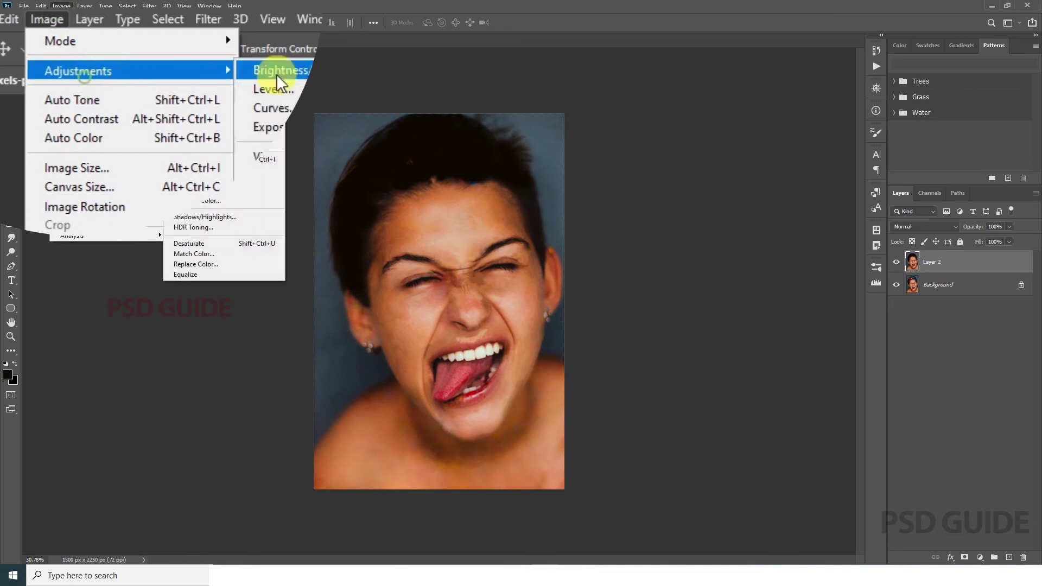
click(274, 71)
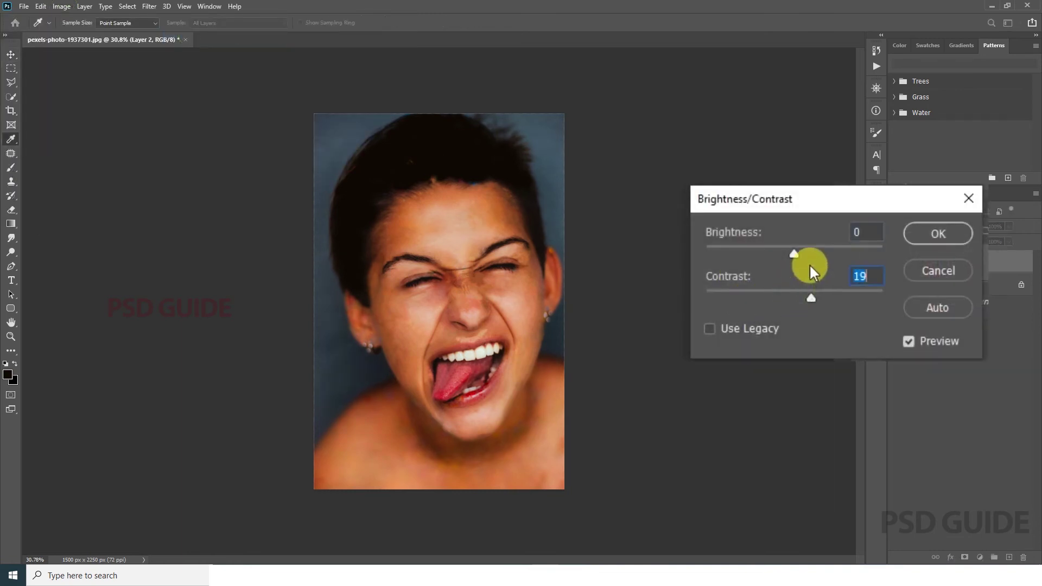
drag(792, 250, 793, 250)
key(Return)
click(70, 7)
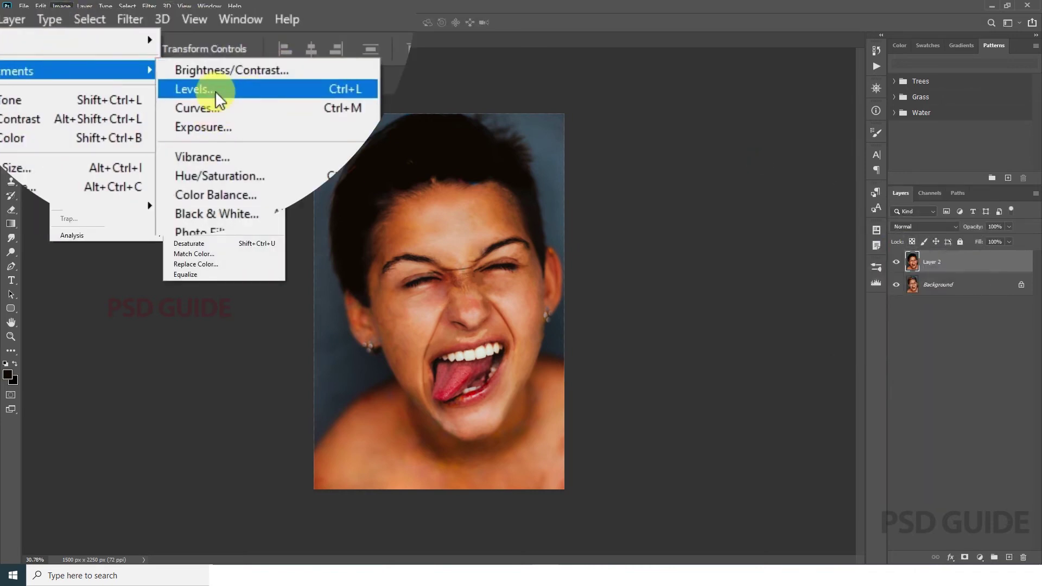
click(215, 90)
drag(774, 348, 769, 347)
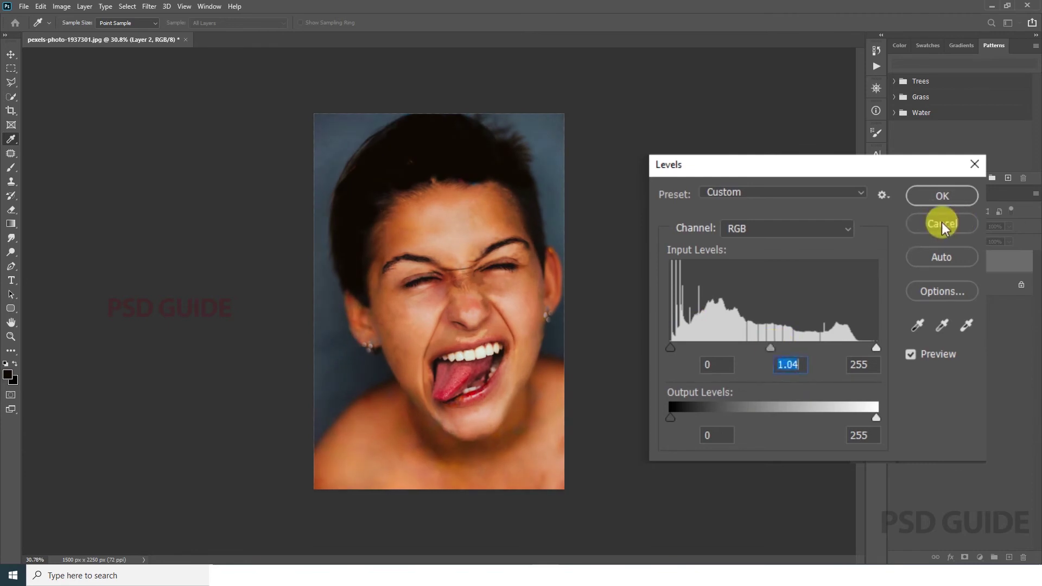
click(942, 196)
Lift the curve slightly with one Curves point and duplicate Layer 2 as Layer 2 copy.
click(60, 6)
mouse_move(79, 70)
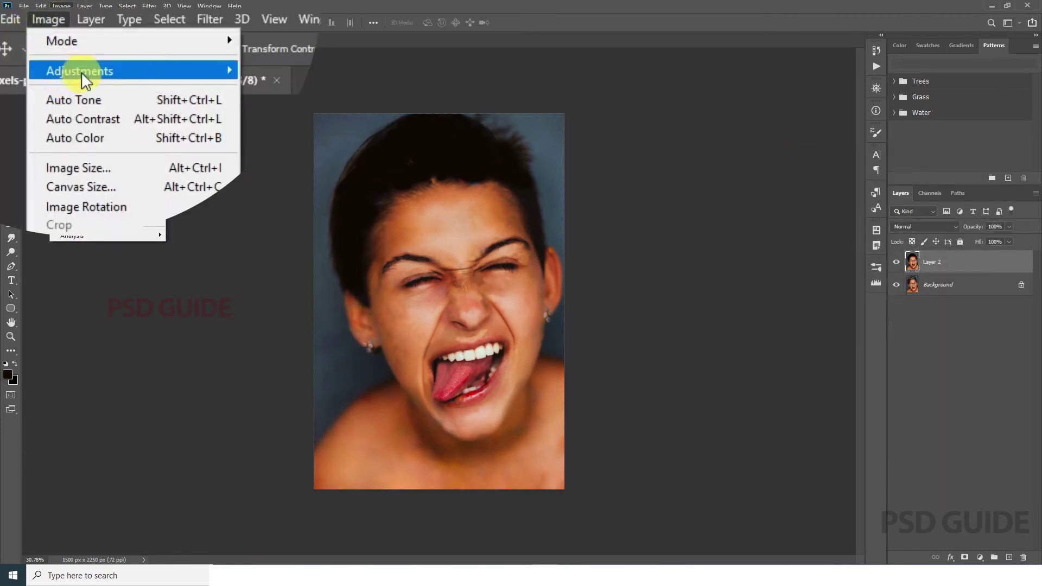
click(197, 108)
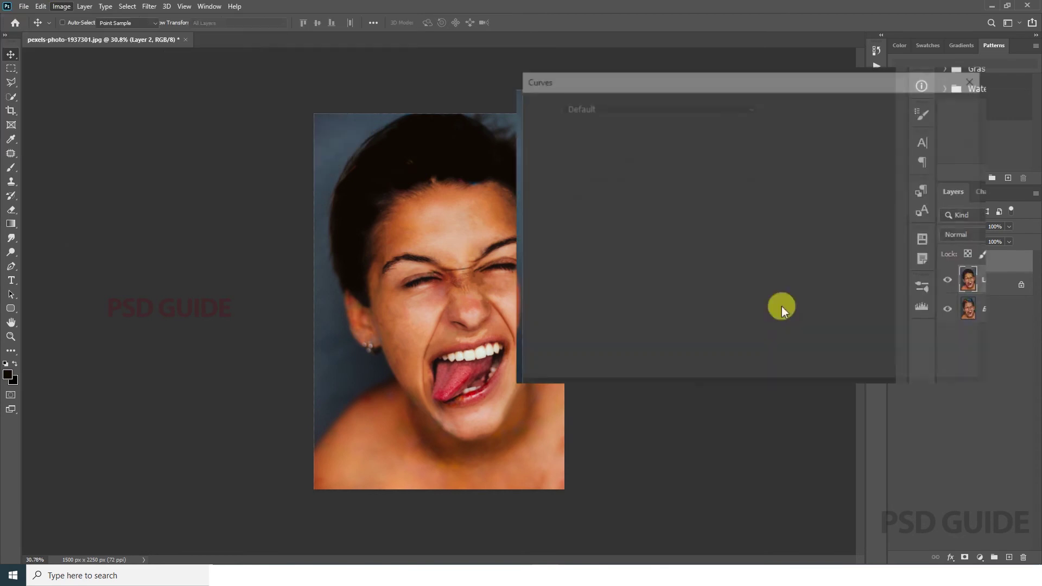
click(679, 224)
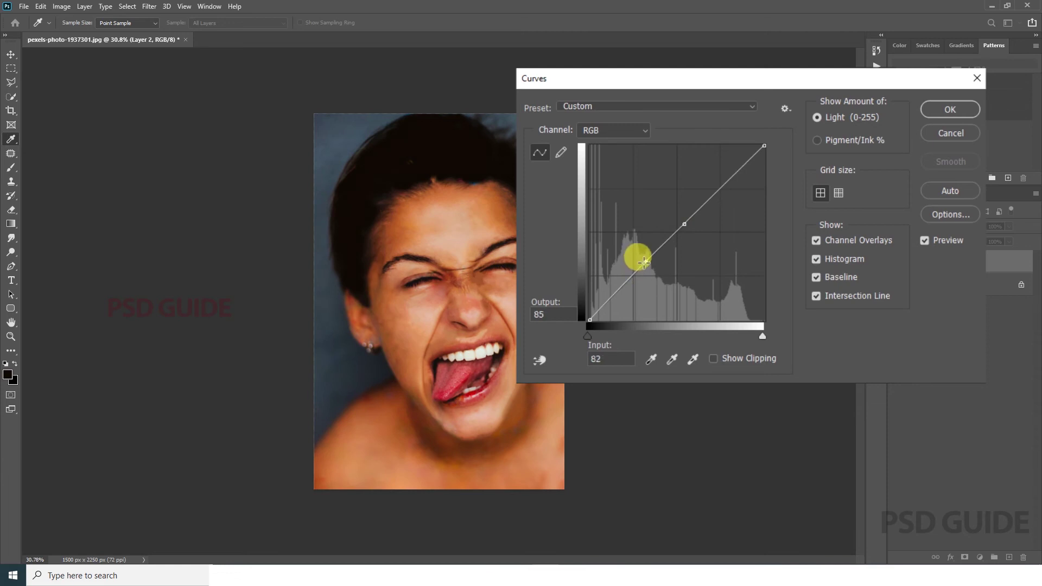
click(950, 109)
mouse_move(986, 159)
mouse_down()
mouse_move(1008, 495)
mouse_move(997, 554)
mouse_up()
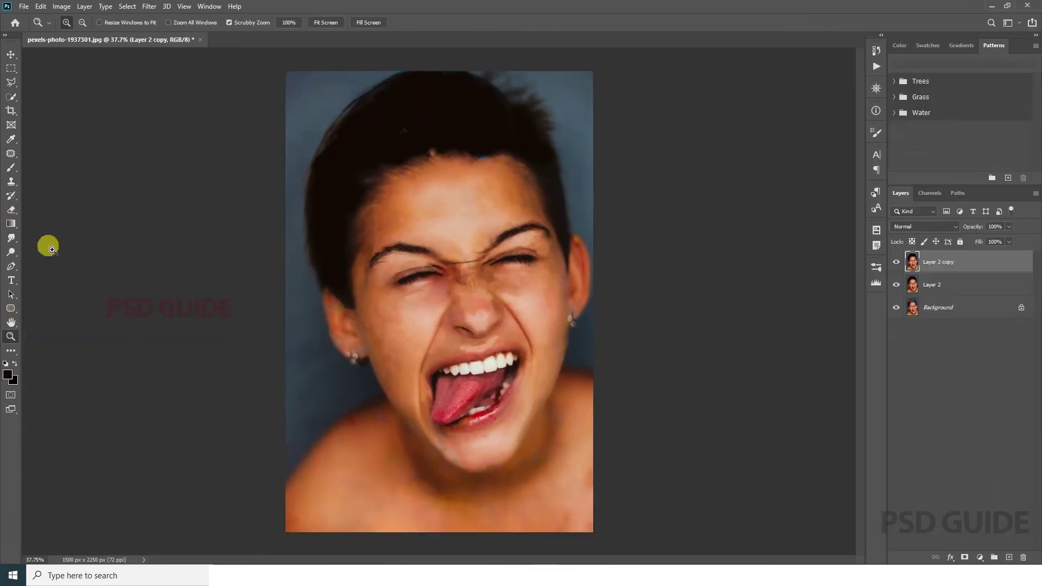
Try the Sponge, Dodge, Burn and Sharpen tools.
click(18, 240)
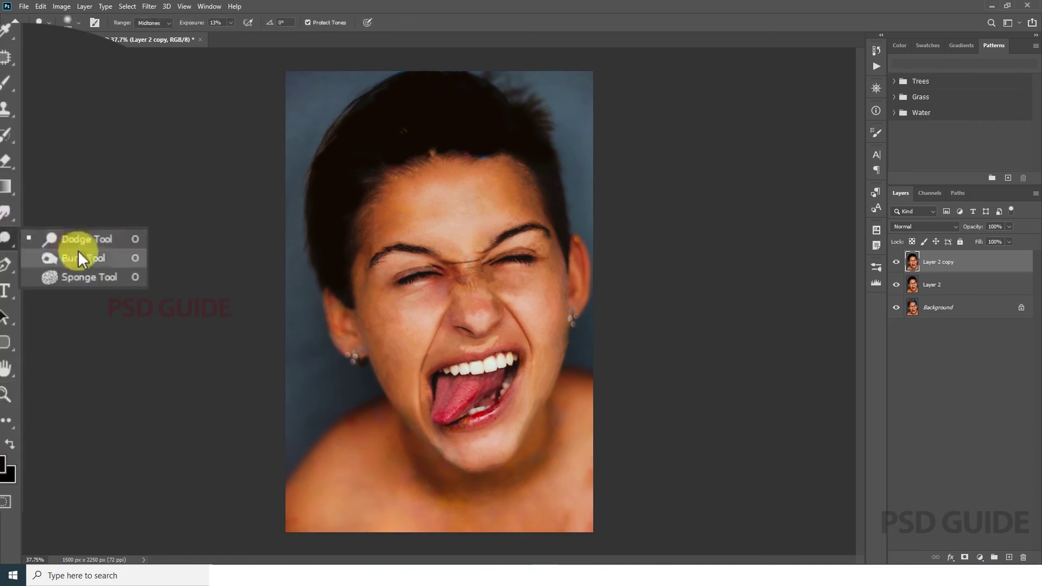
click(89, 277)
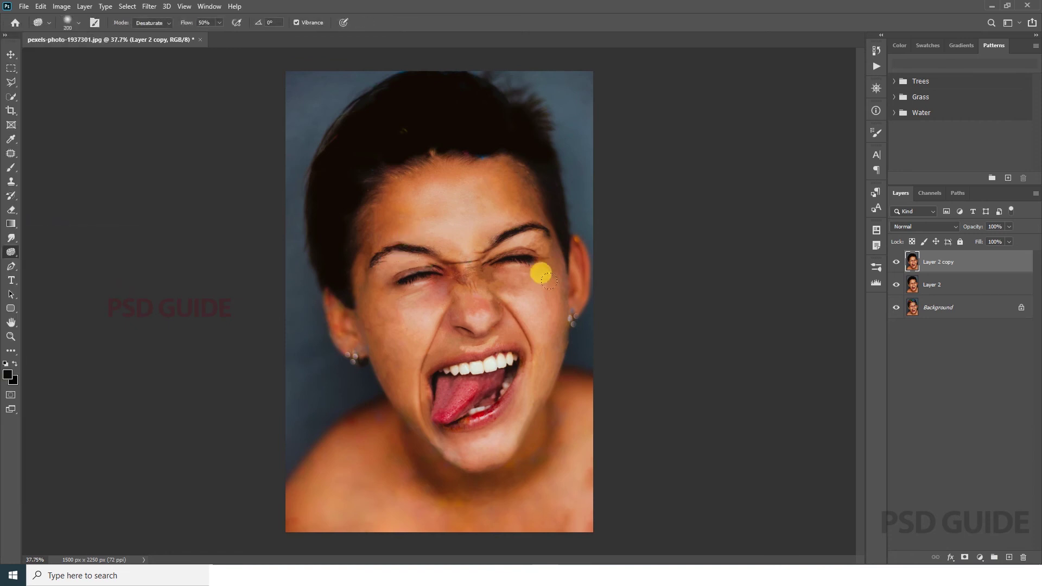
click(11, 251)
click(43, 235)
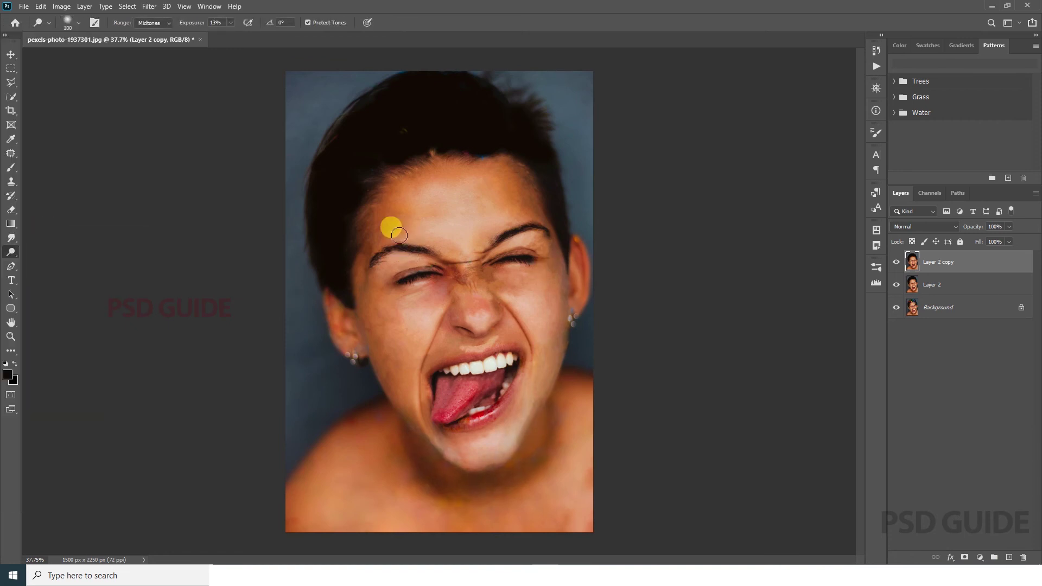
click(11, 252)
click(60, 258)
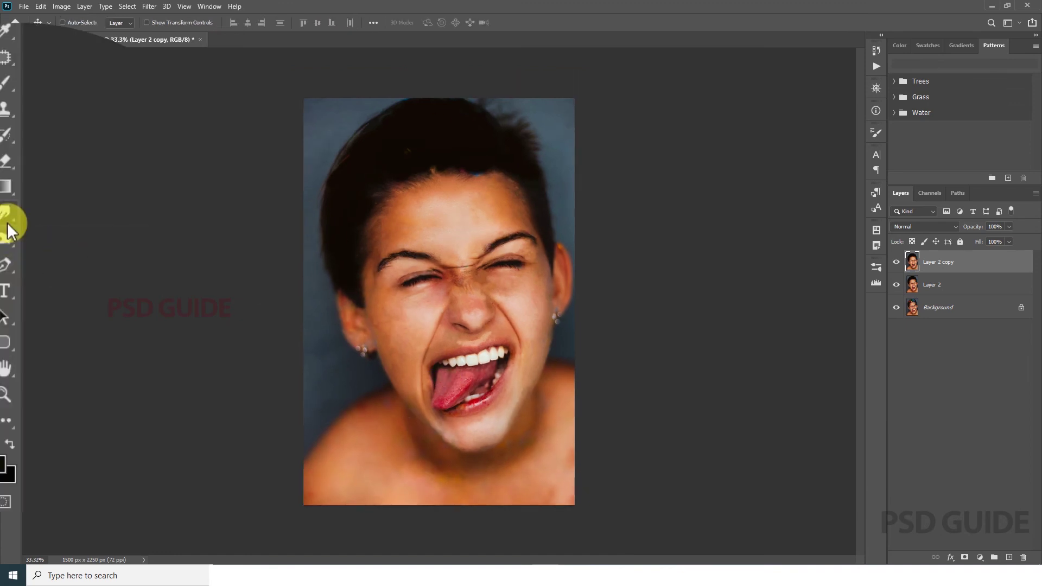
click(9, 224)
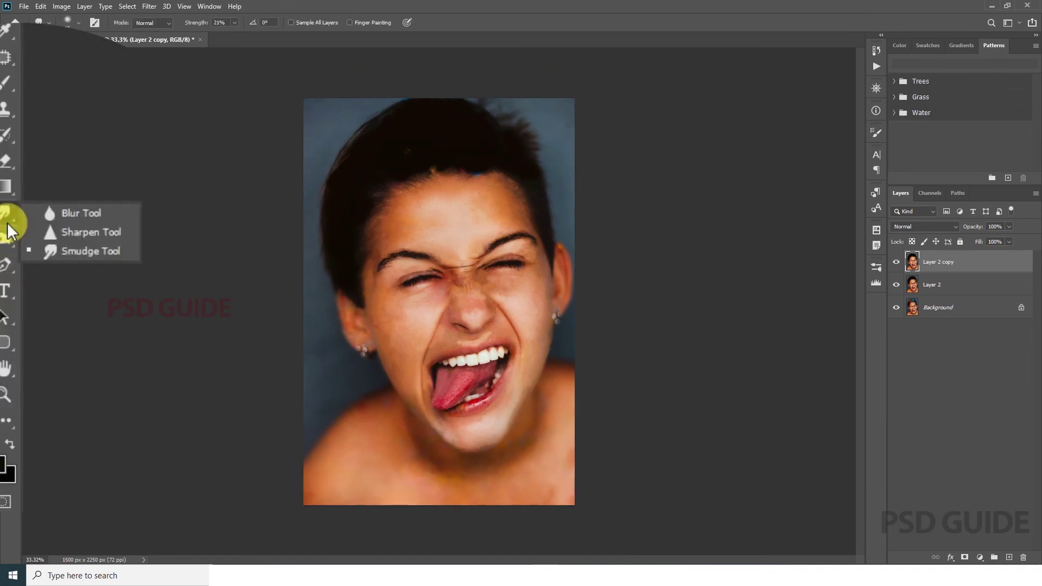
click(81, 232)
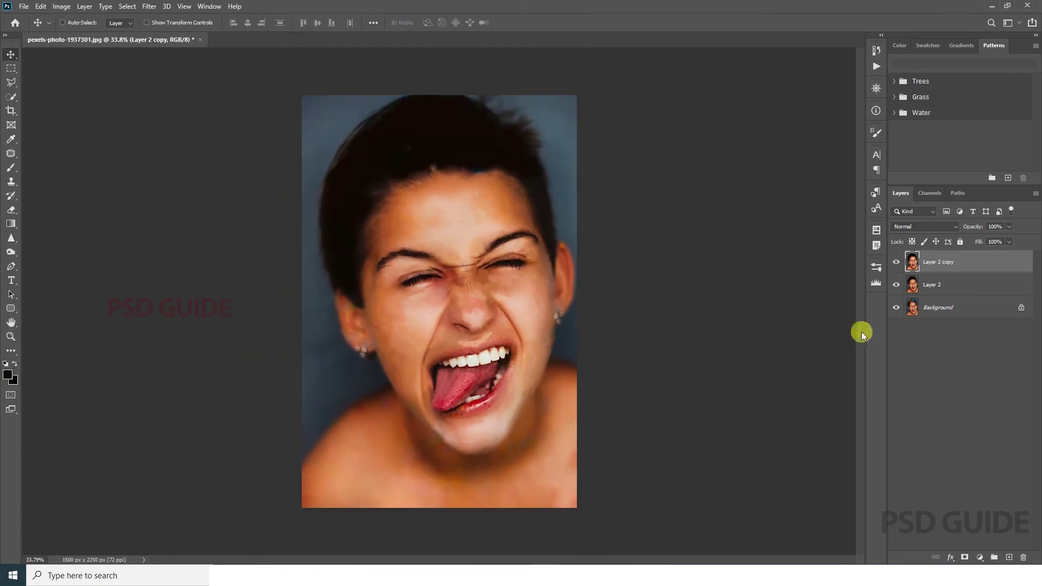
Merge Layer 2 into Layer 2 copy and hide it to view the original.
shift+click(938, 307)
right_click(938, 307)
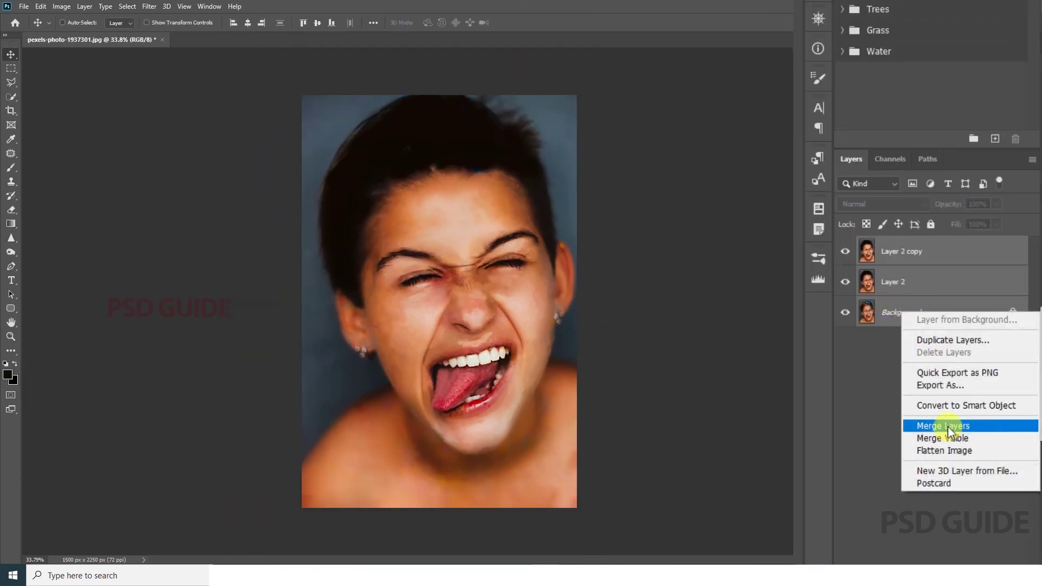
click(930, 289)
right_click(926, 295)
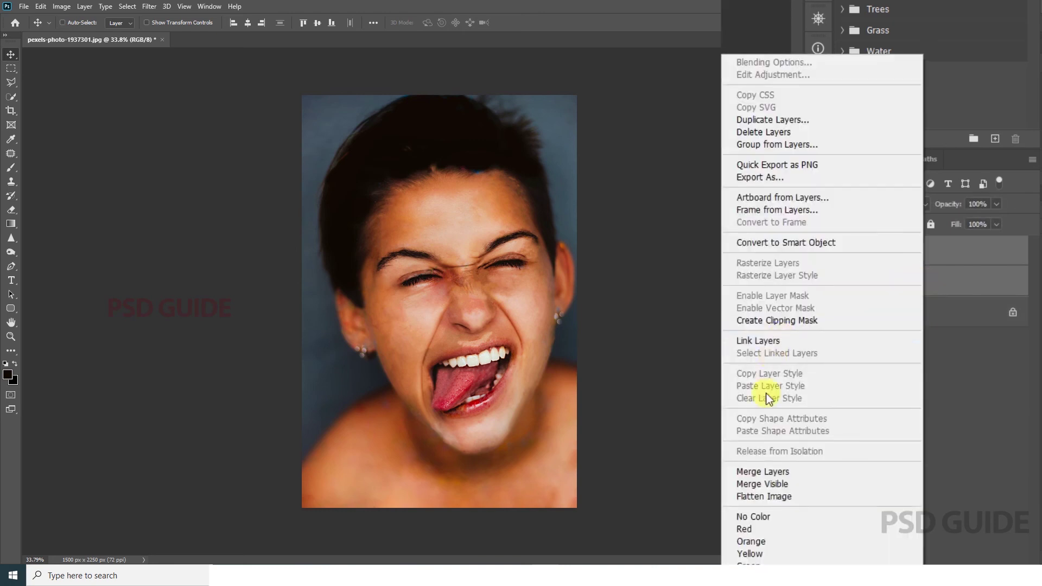
click(768, 470)
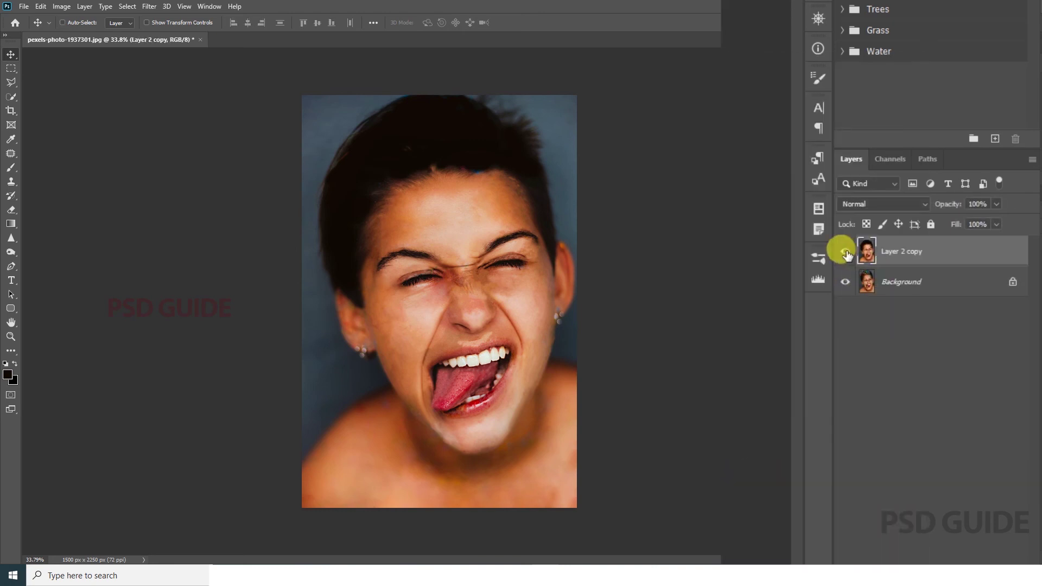
click(897, 263)
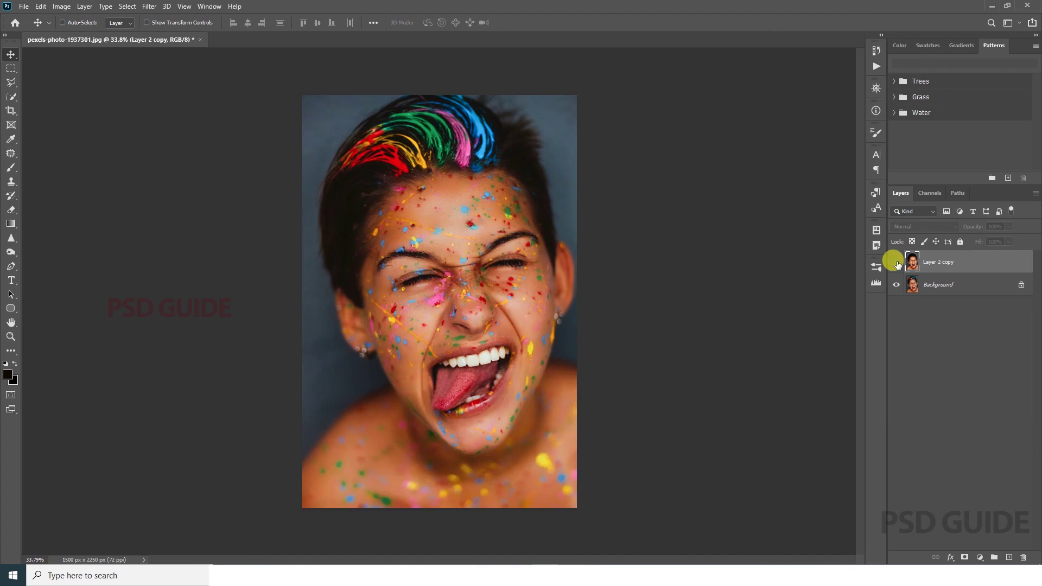
Make Layer 2 copy visible again to show the clean, dark-haired portrait.
click(897, 263)
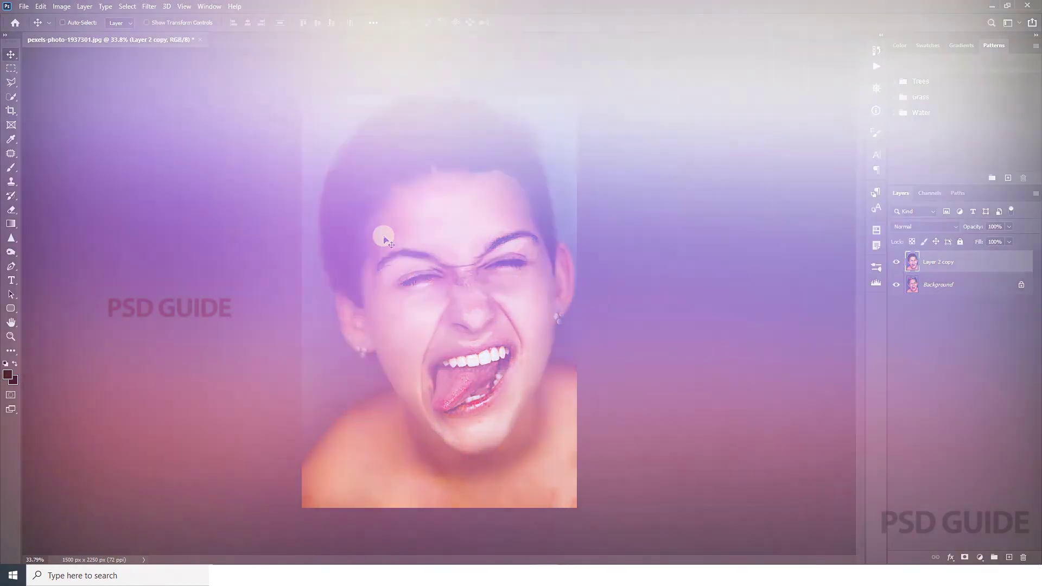